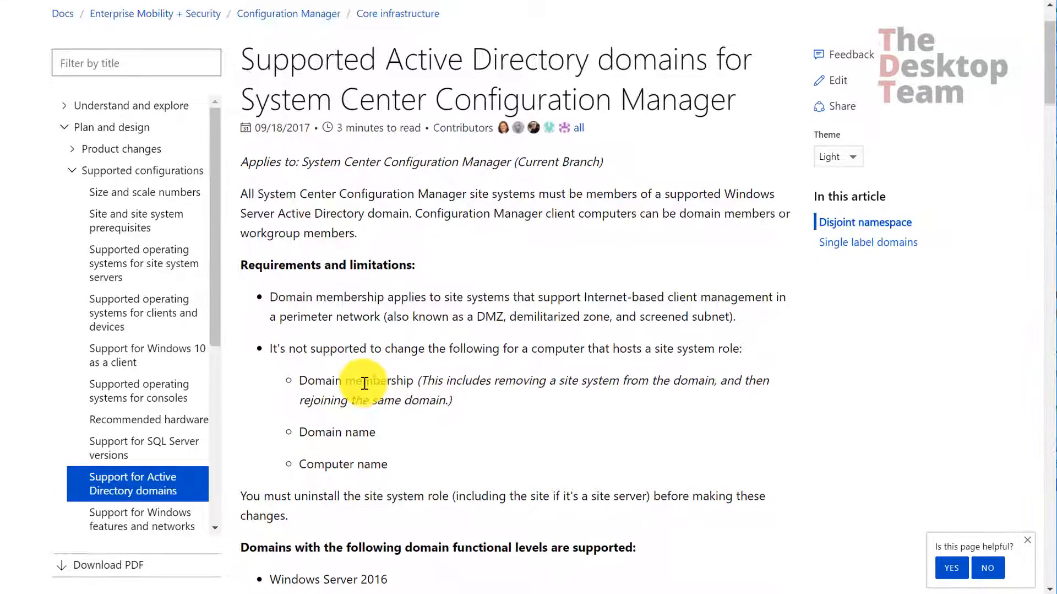
# Review the five supported Windows Server domain functional levels on the Docs page
pyautogui.scroll(-5, 425, 377)
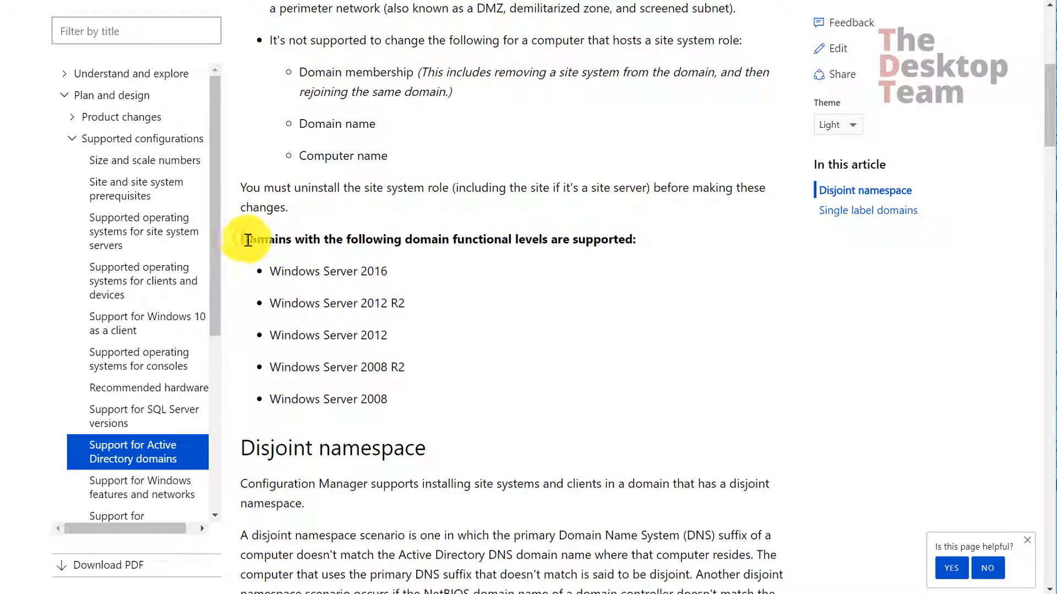
pyautogui.moveTo(245, 239); pyautogui.dragTo(464, 401)
pyautogui.click(464, 401)
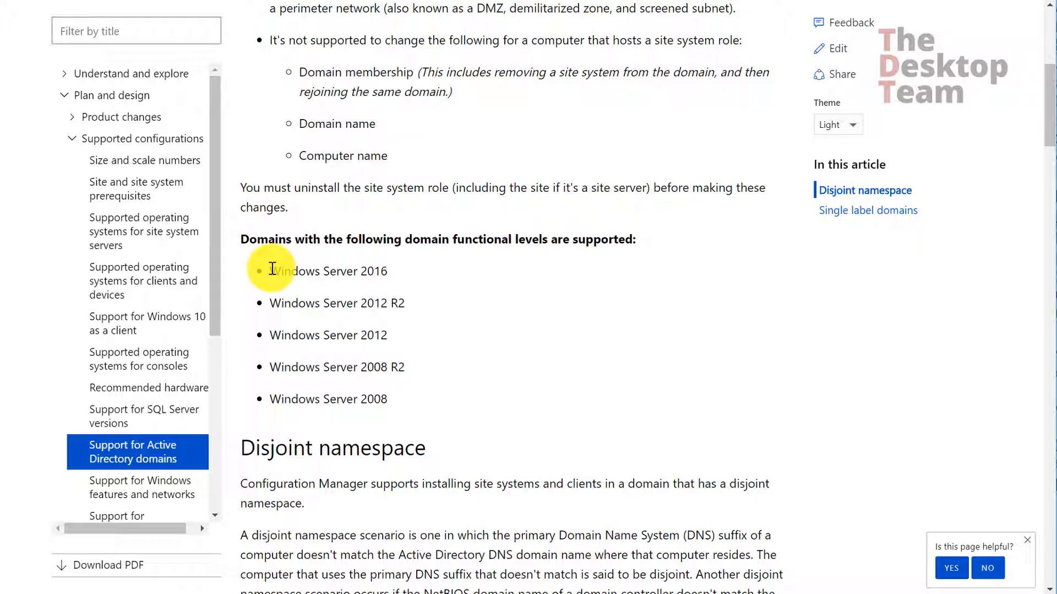
pyautogui.moveTo(272, 268); pyautogui.dragTo(389, 398)
pyautogui.click(398, 400)
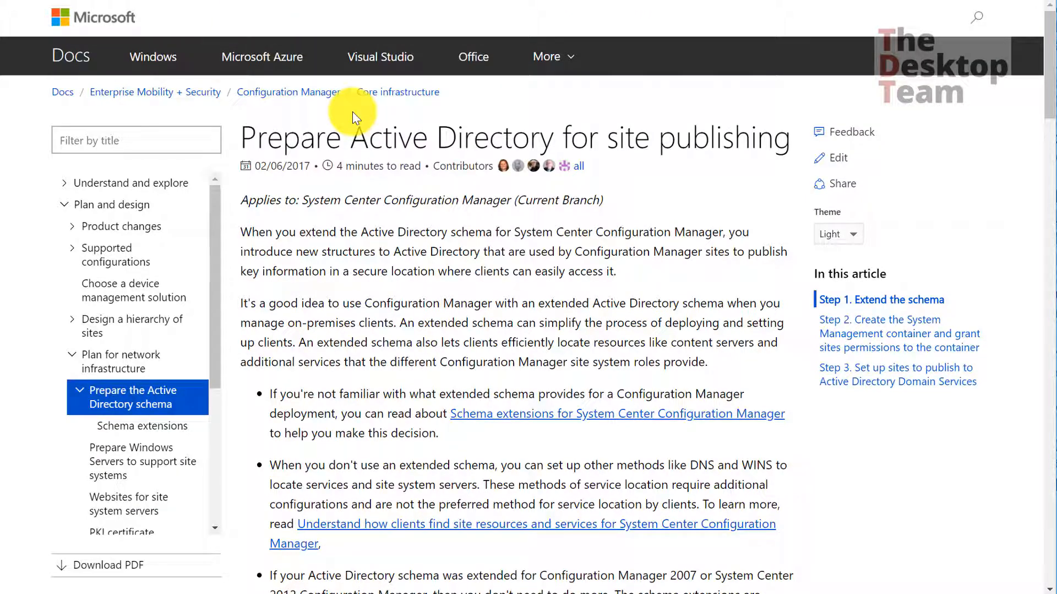
pyautogui.scroll(-6, 561, 275)
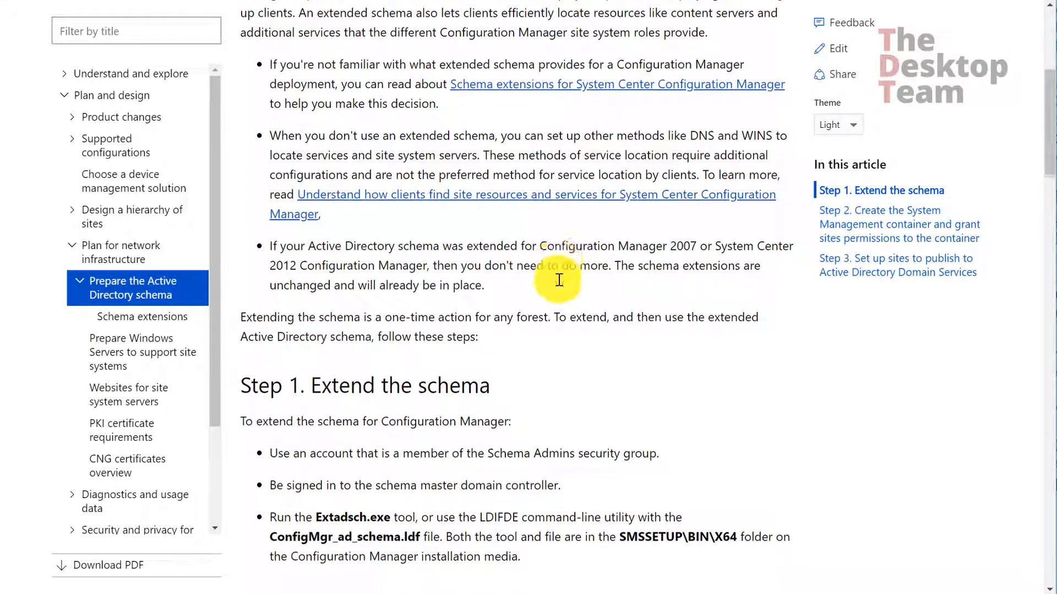
pyautogui.scroll(-6, 558, 280)
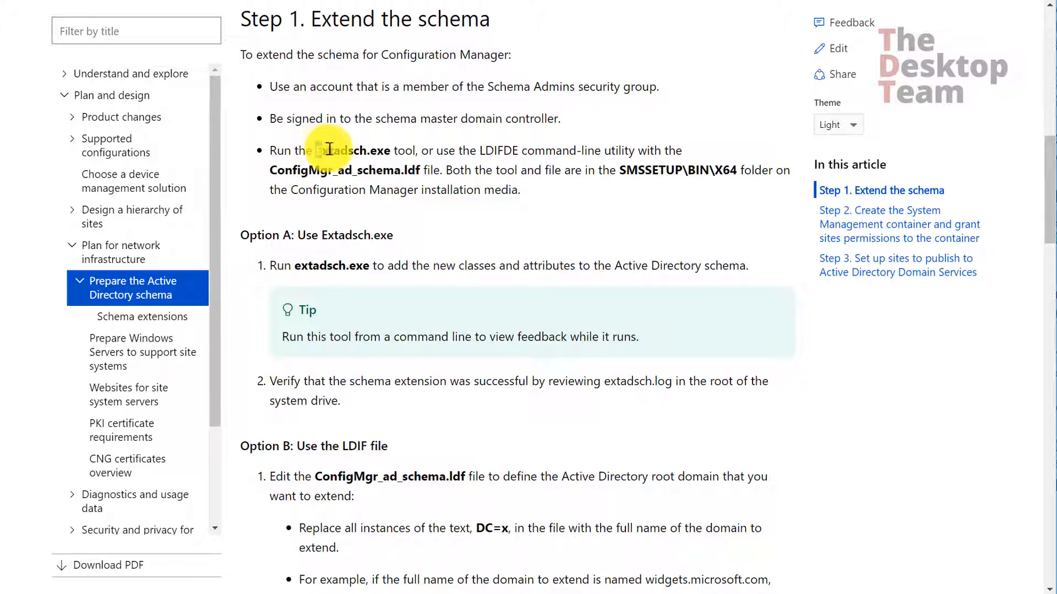
pyautogui.moveTo(329, 148); pyautogui.dragTo(392, 150)
pyautogui.moveTo(269, 169); pyautogui.dragTo(443, 170)
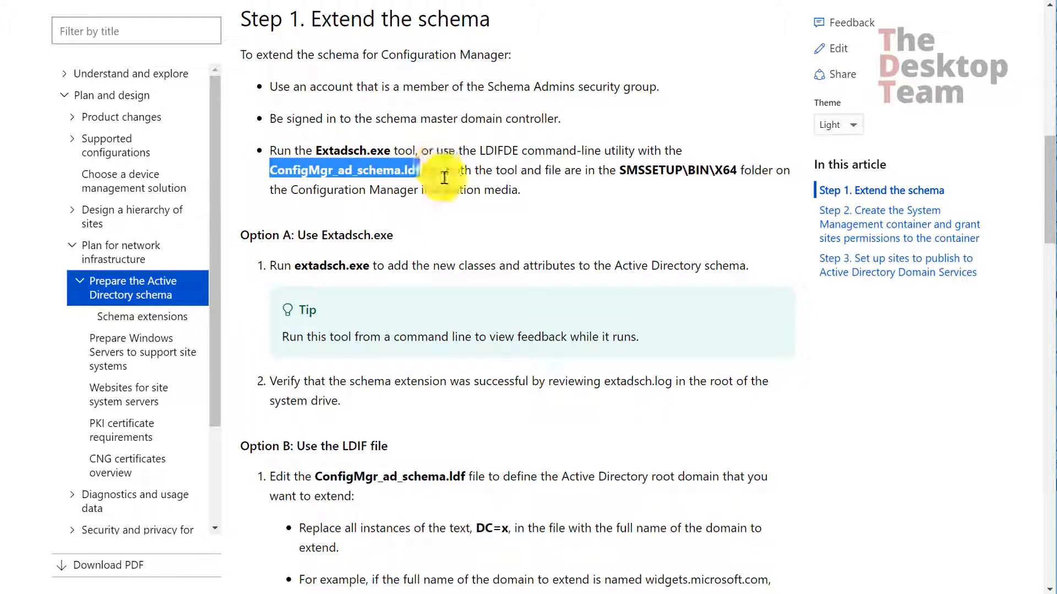
pyautogui.scroll(-5, 457, 197)
pyautogui.scroll(-5, 454, 193)
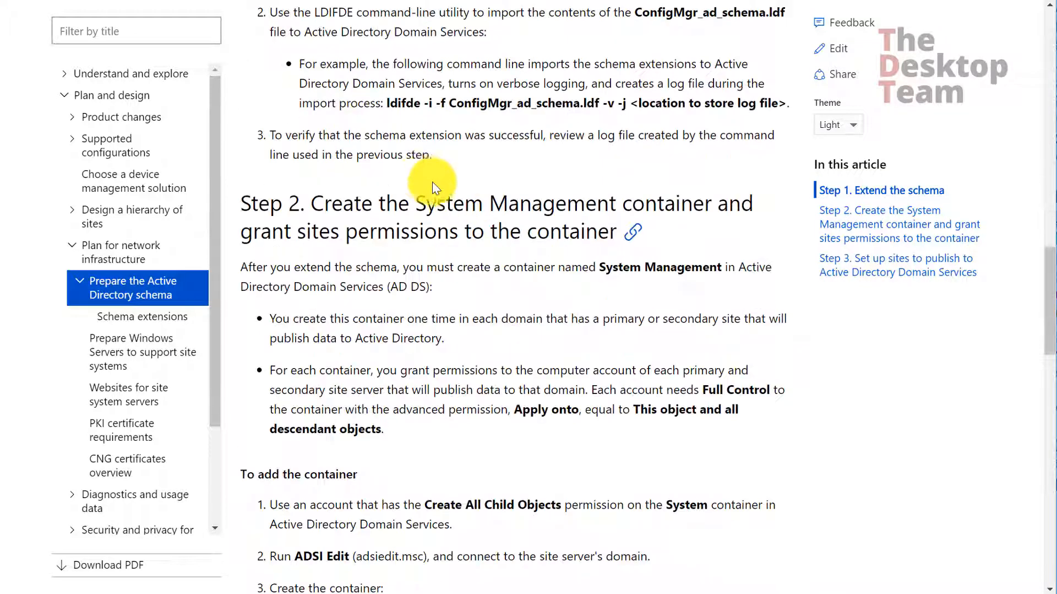
pyautogui.moveTo(415, 203); pyautogui.dragTo(615, 197)
pyautogui.click(557, 224)
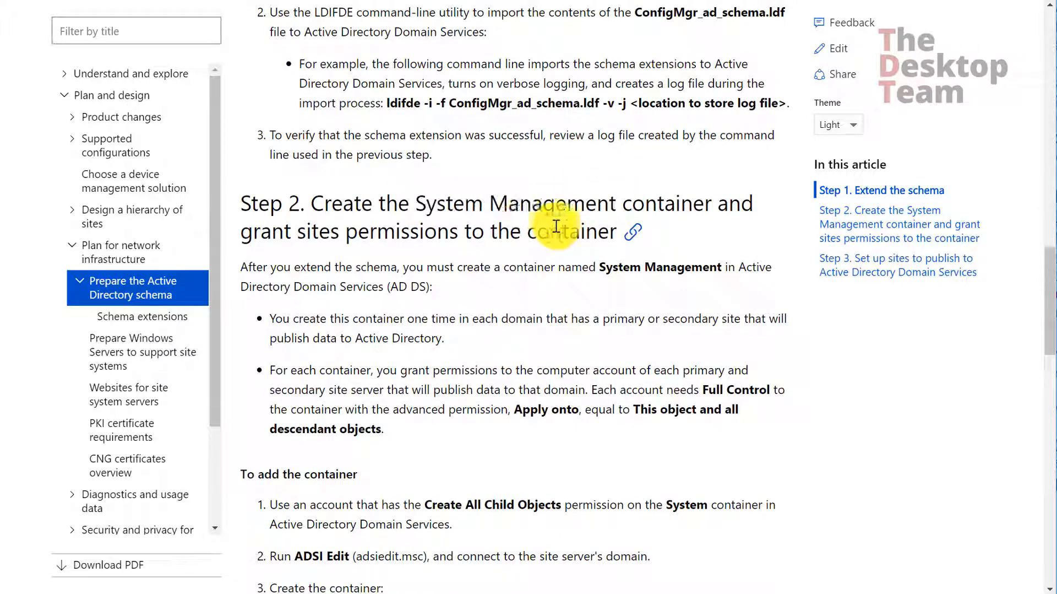
pyautogui.scroll(-11, 523, 222)
pyautogui.scroll(-7, 522, 219)
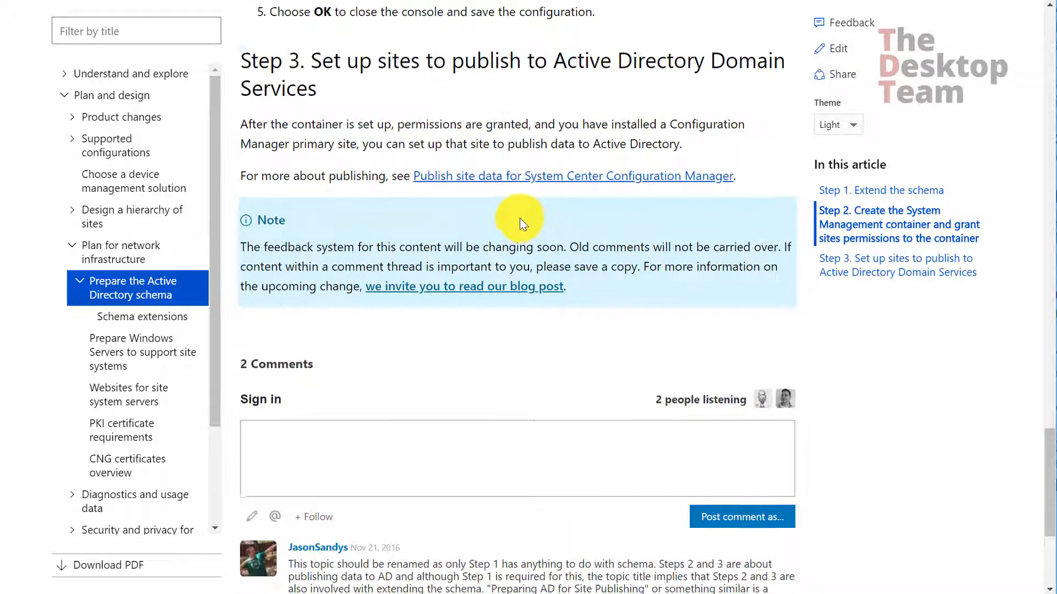
pyautogui.scroll(5, 512, 212)
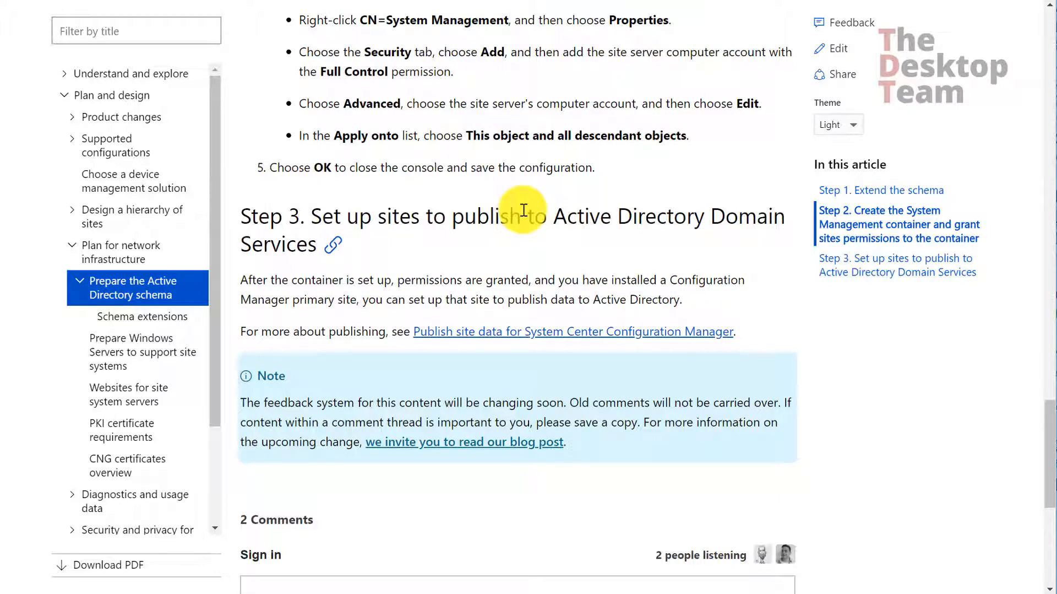
pyautogui.scroll(15, 524, 209)
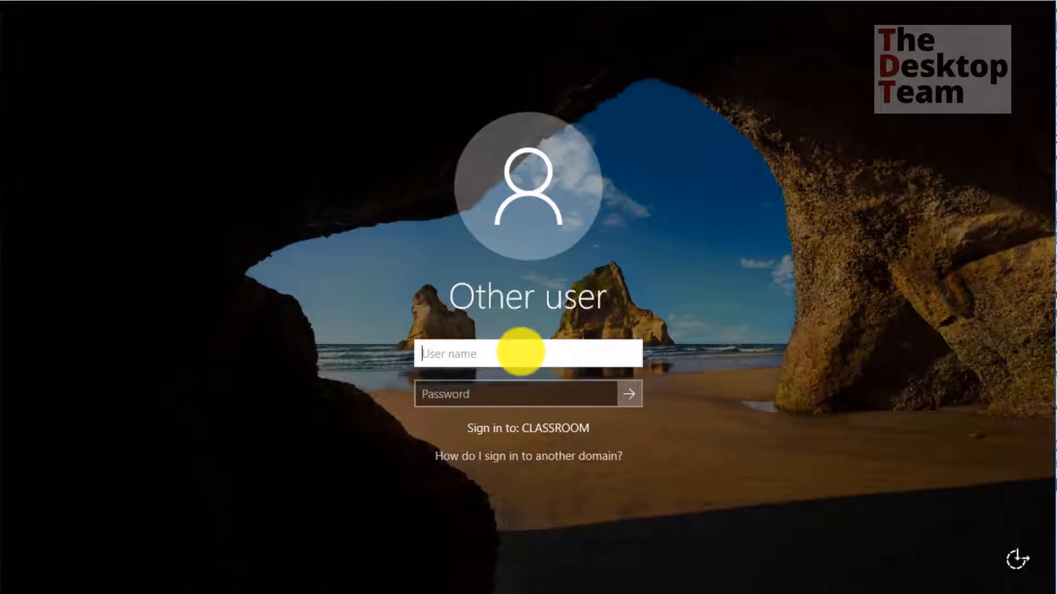
# Sign in to the CLASSROOM domain as administrator using the account password
pyautogui.write('admin')
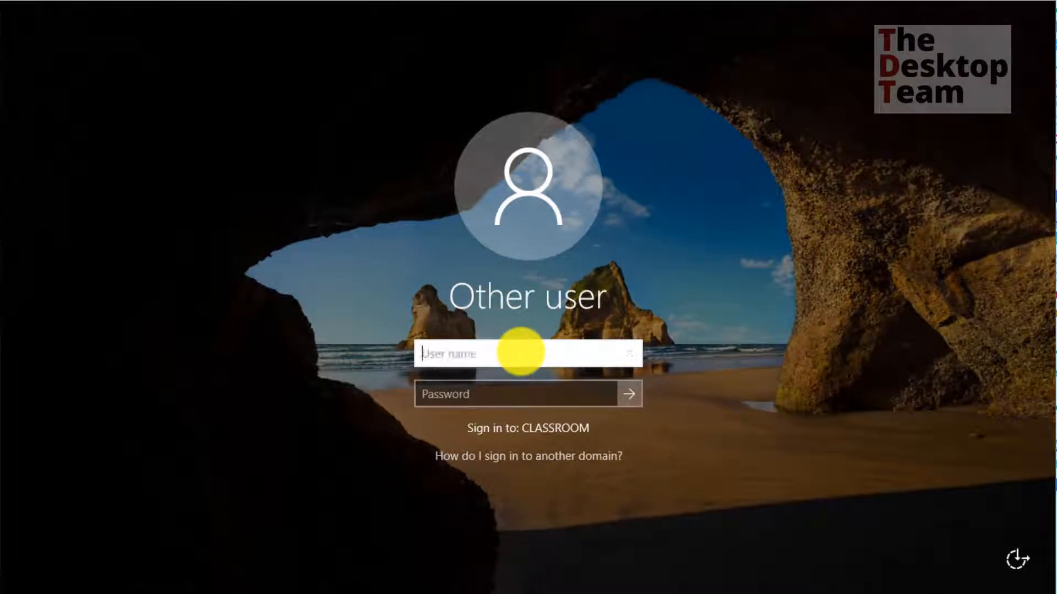
pyautogui.write('administrato')
pyautogui.write('r')
pyautogui.press('Tab')
pyautogui.write('Pa$$w0rd')
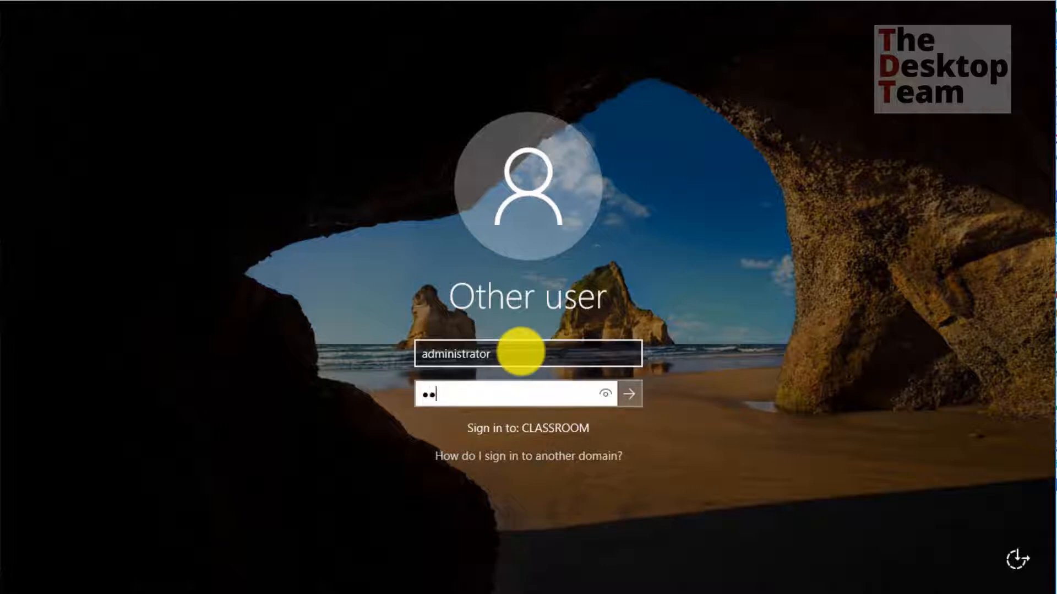
pyautogui.press('Return')
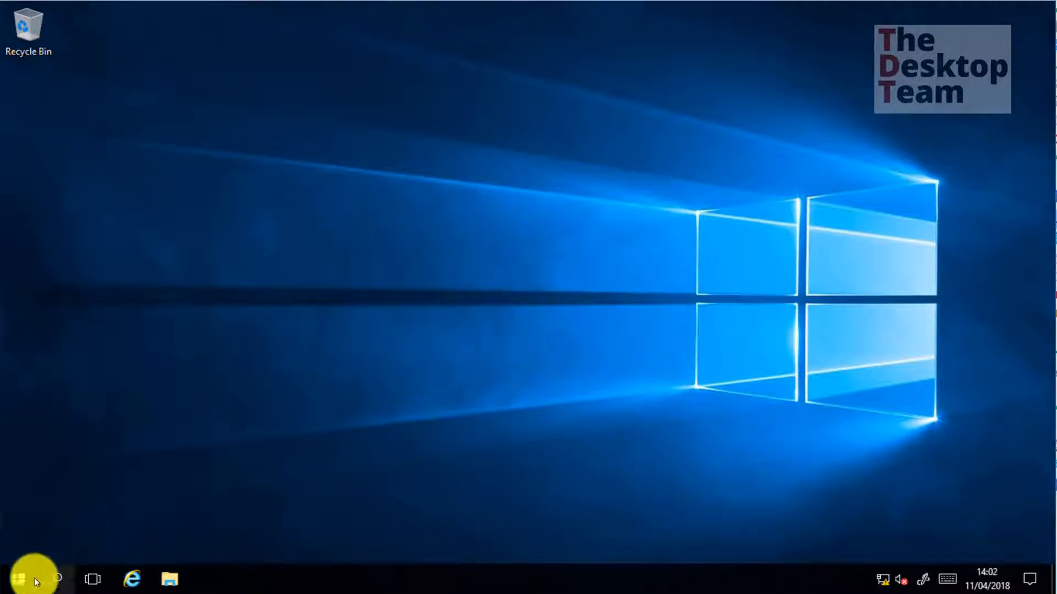
# In an elevated Command Prompt, change into C:\trainingfiles\Source\SCCMCB\Extract and list its contents
pyautogui.rightClick(19, 575)
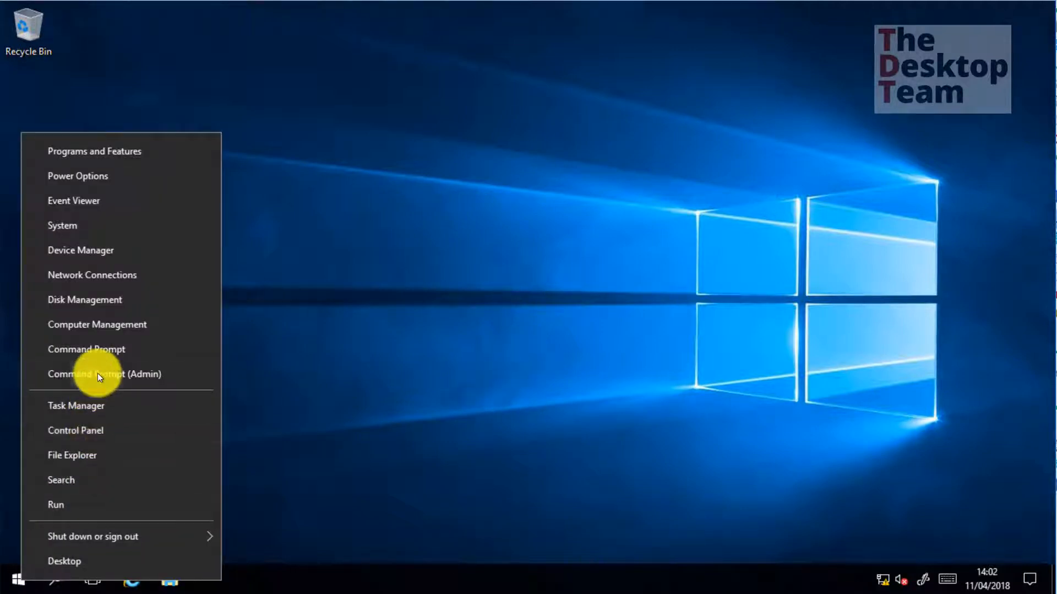
pyautogui.click(5, 186)
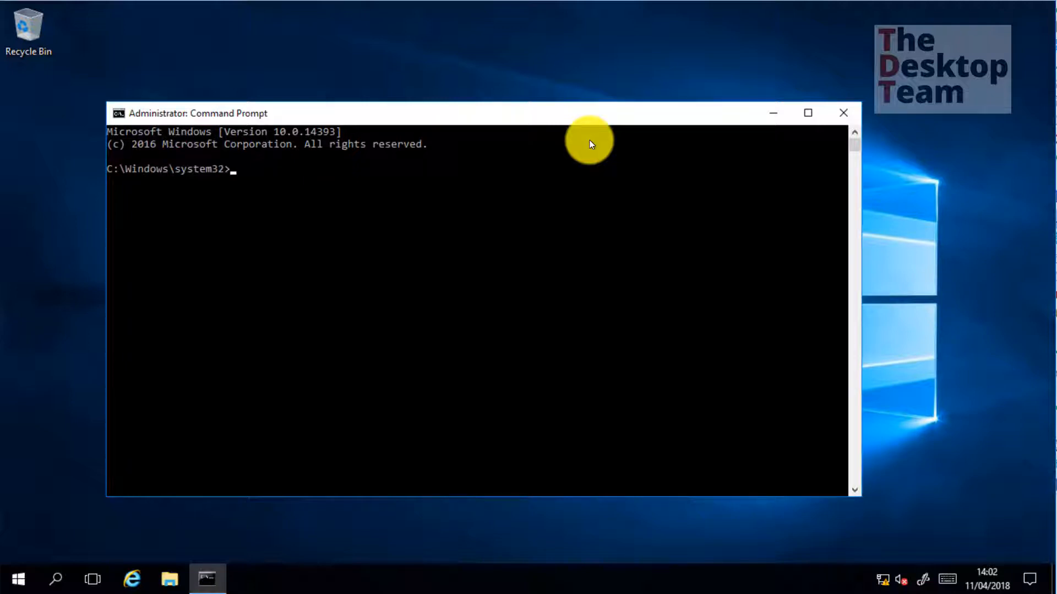
pyautogui.write('cd \\trainingfiles\\')
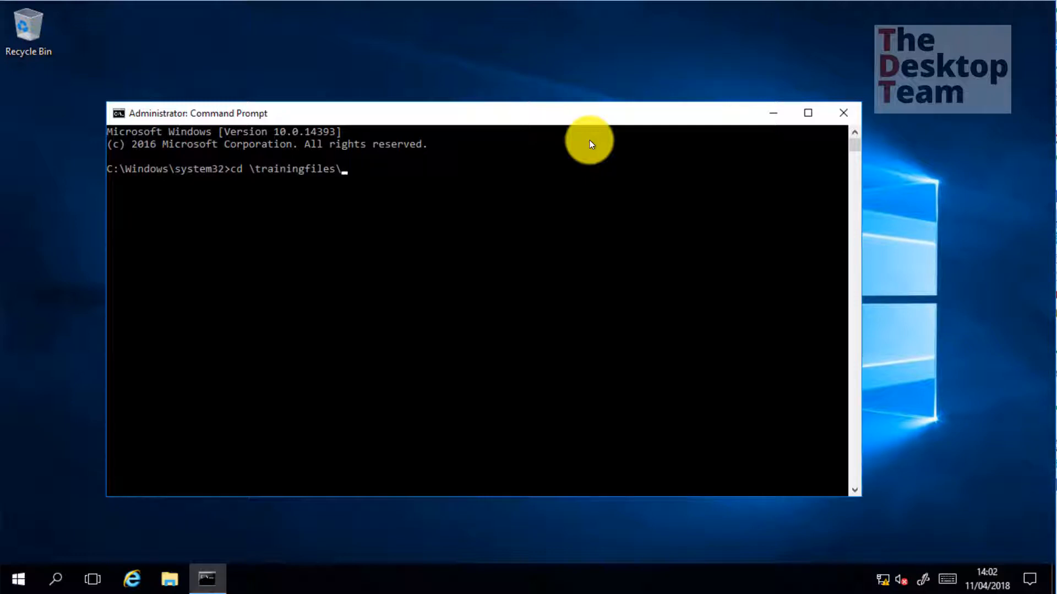
pyautogui.write('sou')
pyautogui.press('Tab')
pyautogui.write('\\sc')
pyautogui.press('Tab')
pyautogui.write('\\ext')
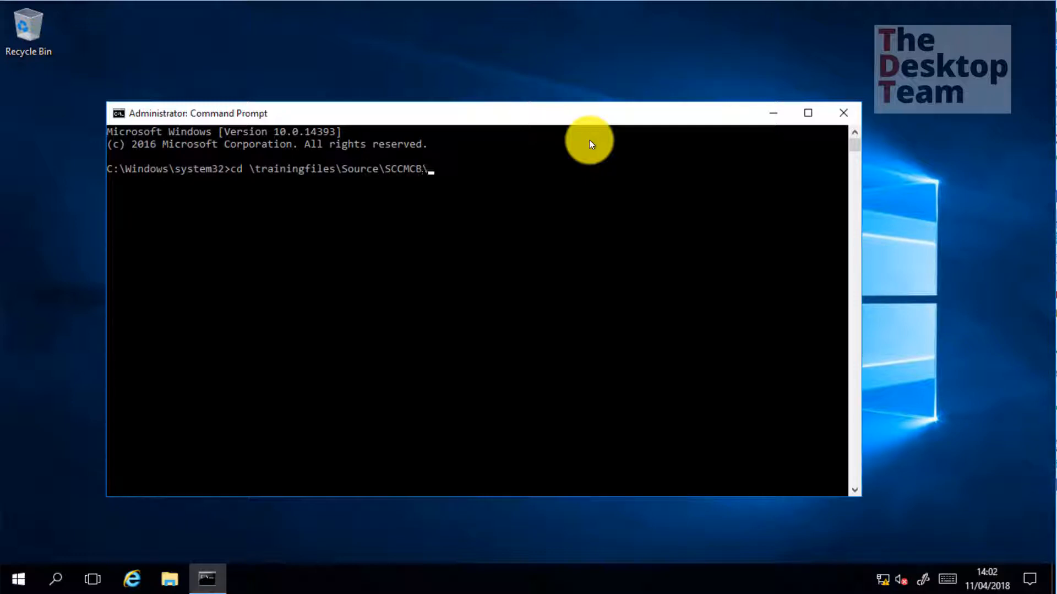
pyautogui.press('Tab')
pyautogui.press('Return')
pyautogui.write('dir')
pyautogui.press('Return')
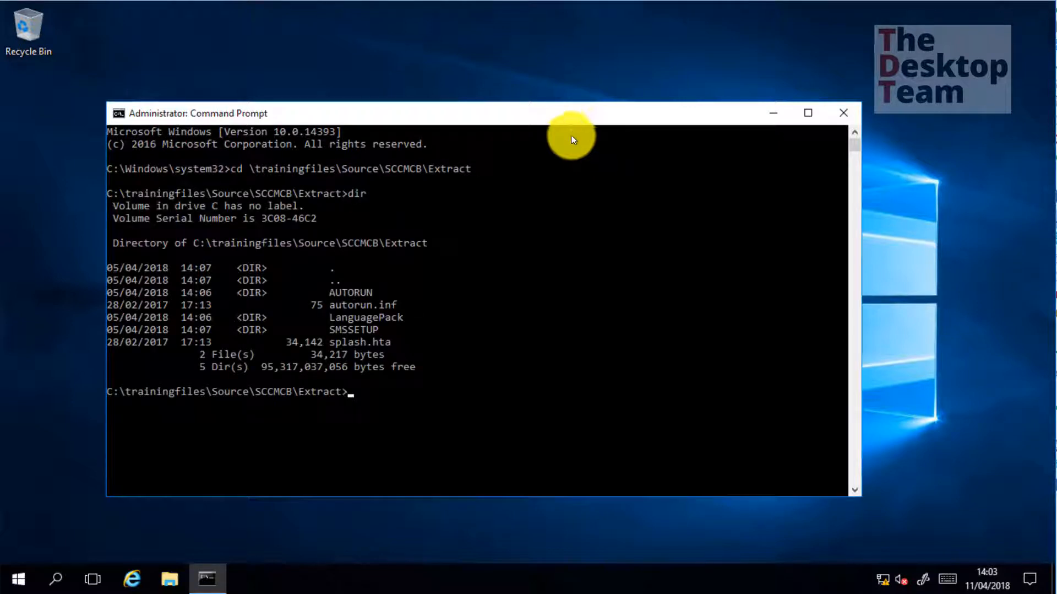
# Change into the SMSSETUP\BIN\X64 folder
pyautogui.doubleClick(372, 331)
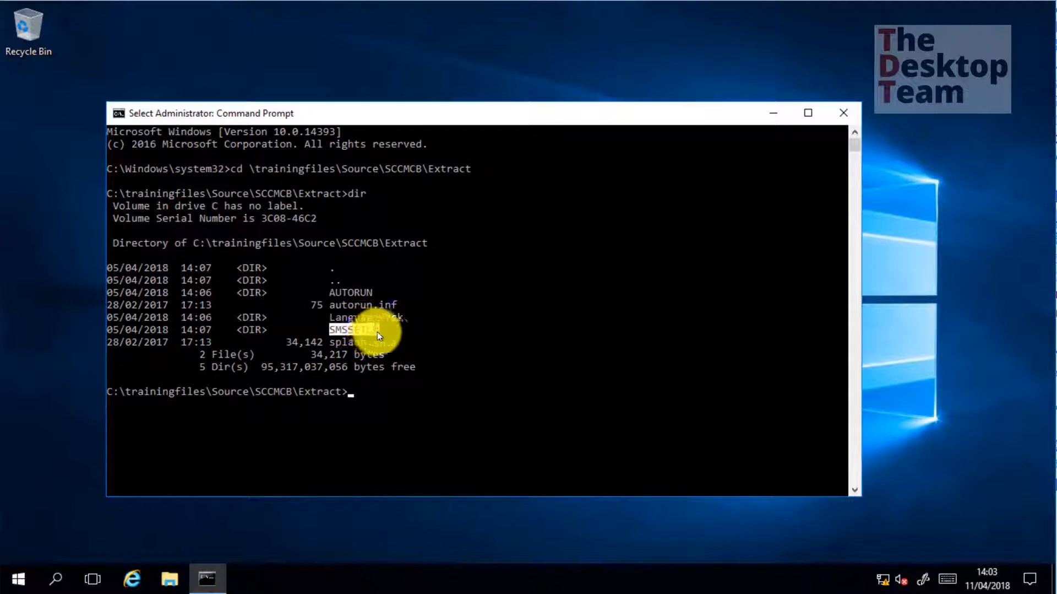
pyautogui.rightClick(472, 341)
pyautogui.write('cd')
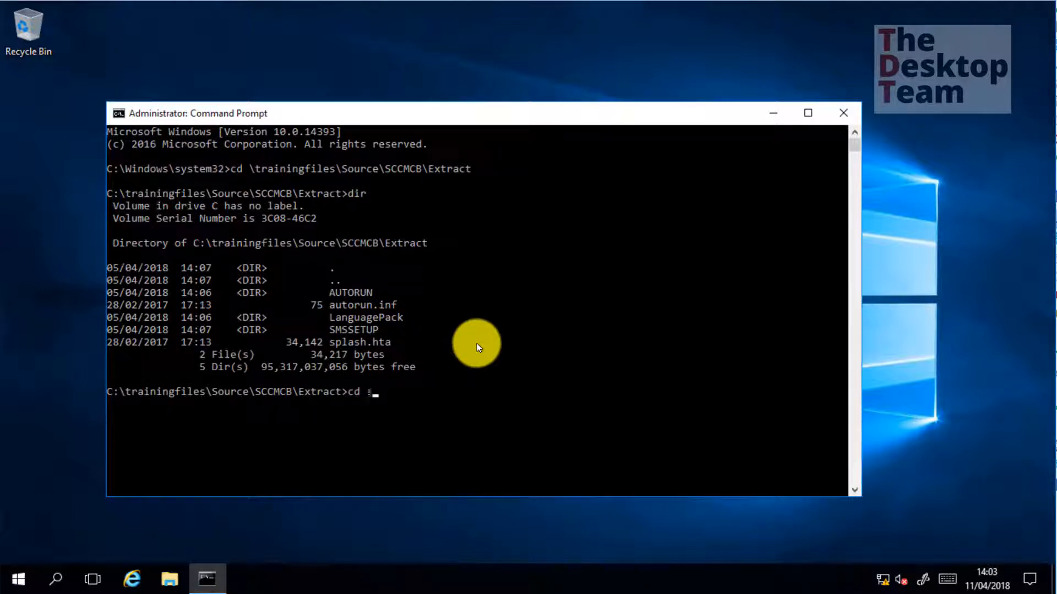
pyautogui.rightClick(477, 347)
pyautogui.press('Return')
pyautogui.write('cd bin')
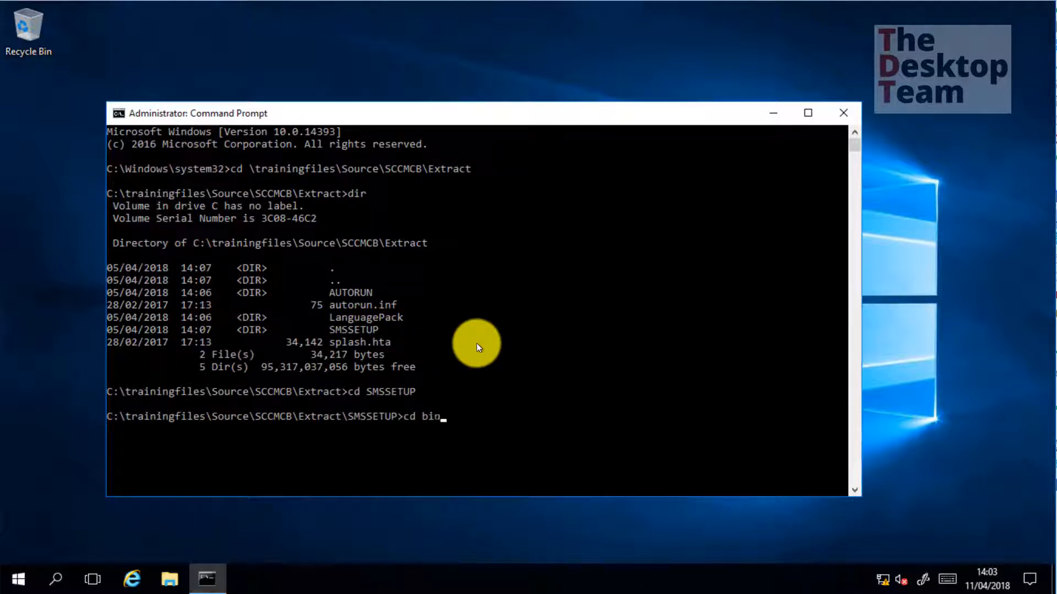
pyautogui.press('Tab')
pyautogui.press('Return')
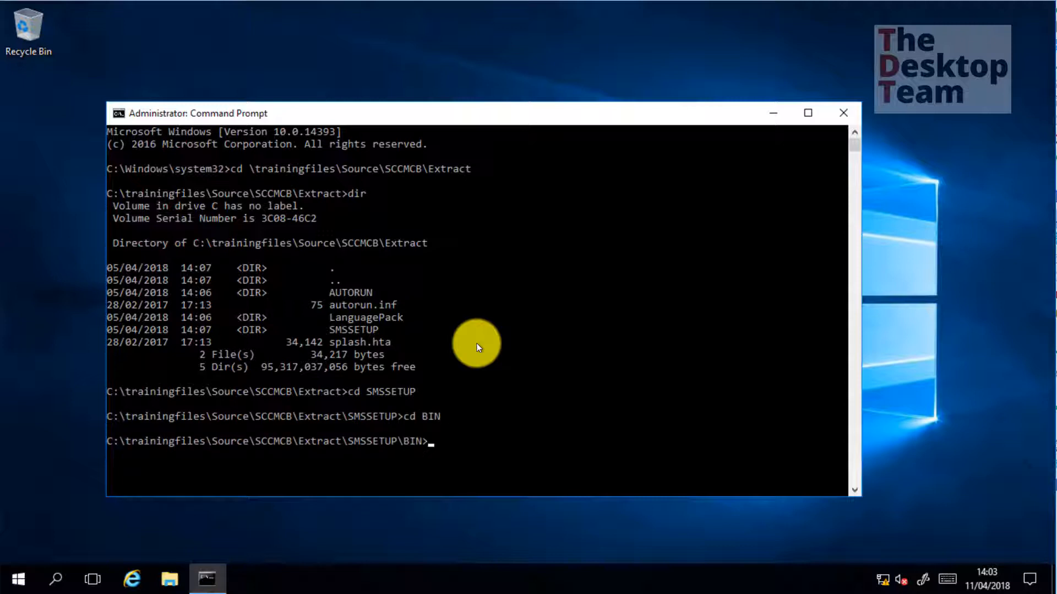
pyautogui.write('cd x64')
pyautogui.press('Return')
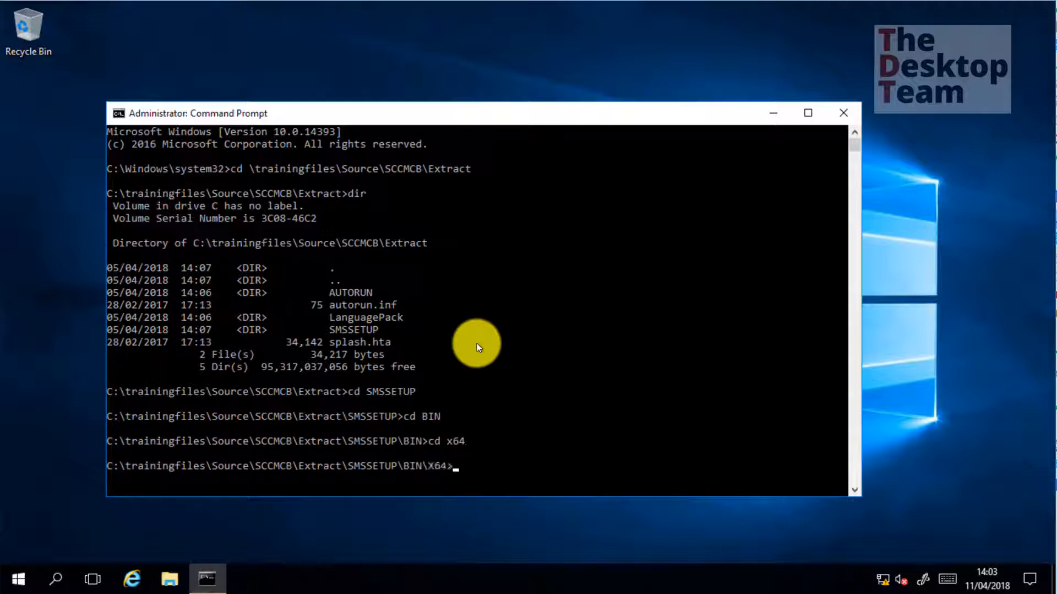
# Run extadsch.exe to extend the Active Directory schema
pyautogui.write('ext')
pyautogui.press('Tab')
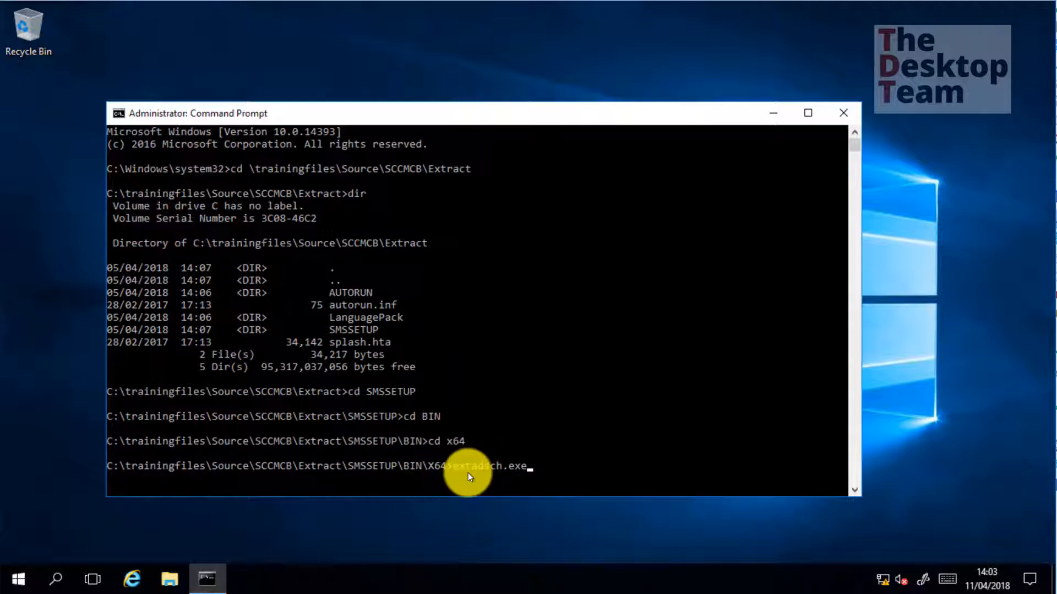
pyautogui.press('Tab')
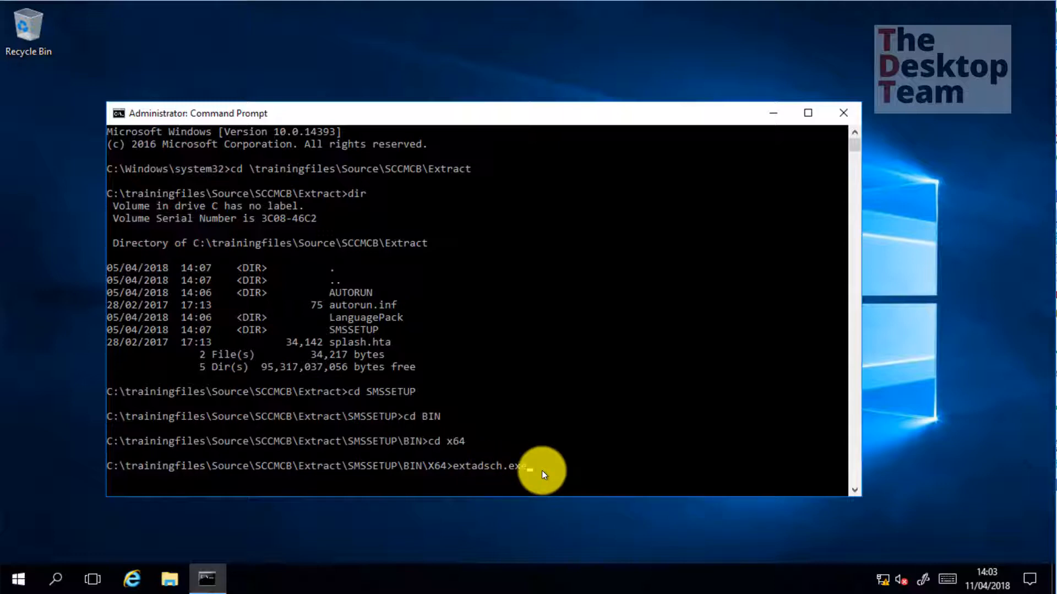
pyautogui.press('Return')
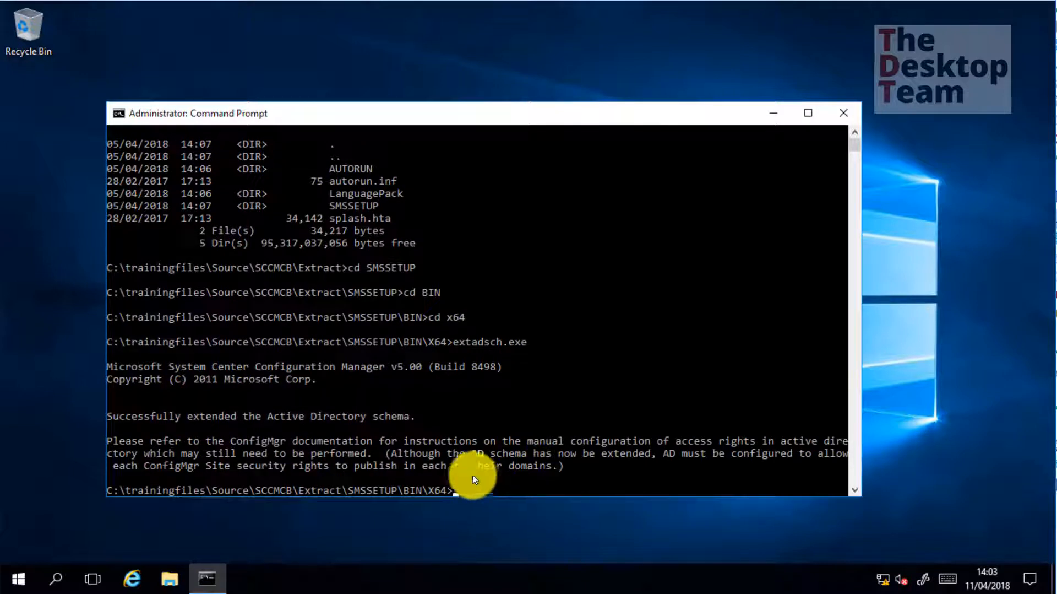
pyautogui.click(168, 576)
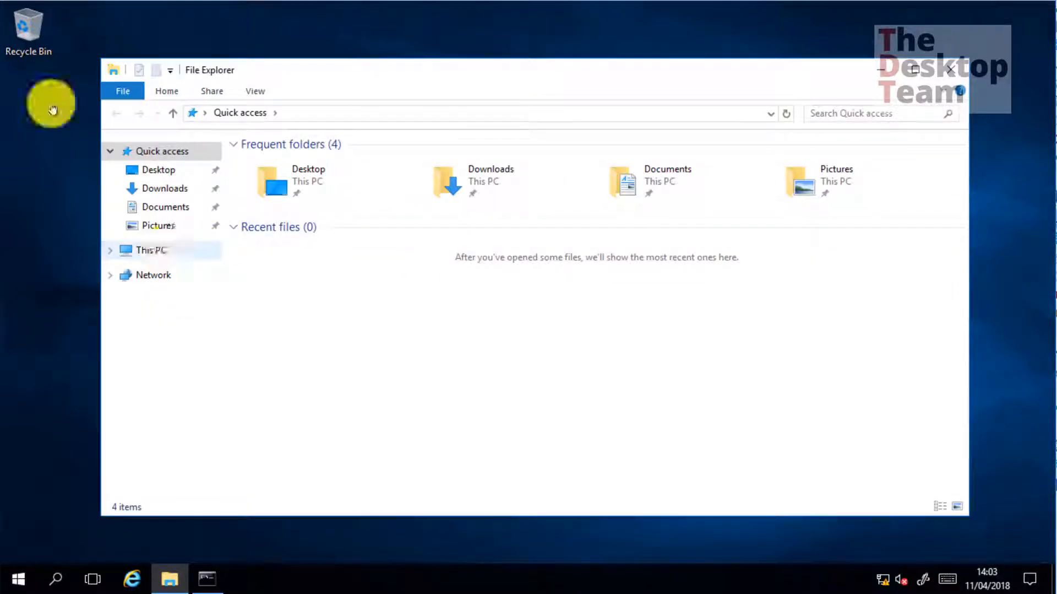
# Open C:\ExtADSch.txt in Notepad, check the defined MS-SMS attributes and classes, then close it
pyautogui.click(167, 252)
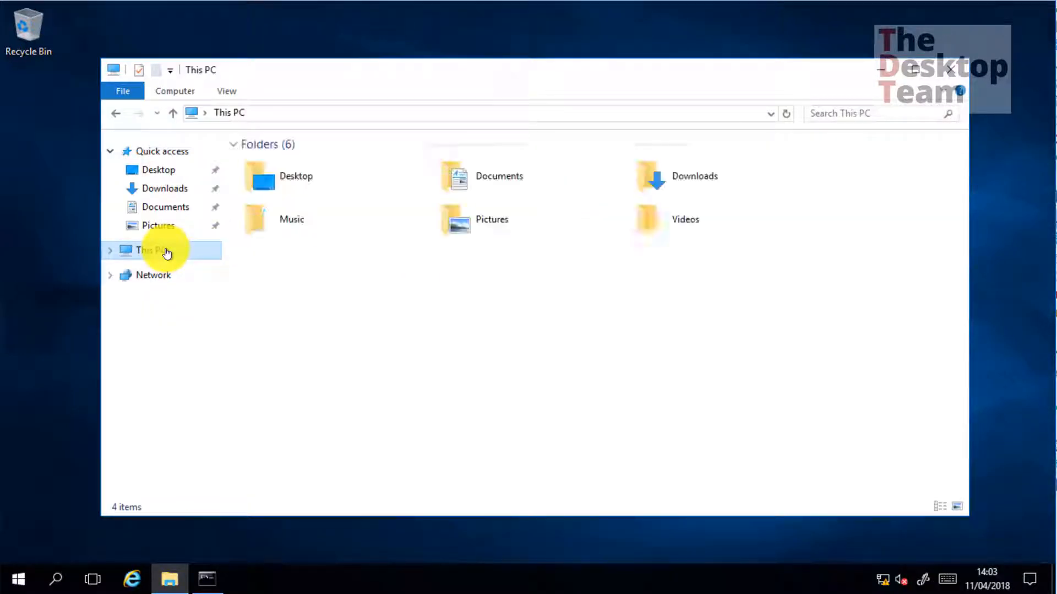
pyautogui.doubleClick(331, 278)
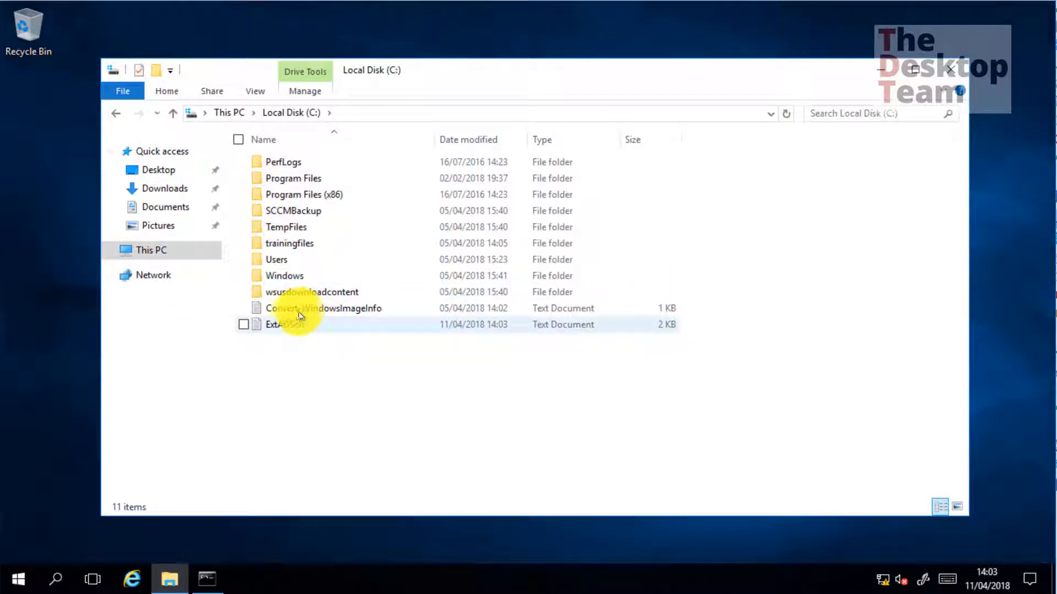
pyautogui.doubleClick(287, 322)
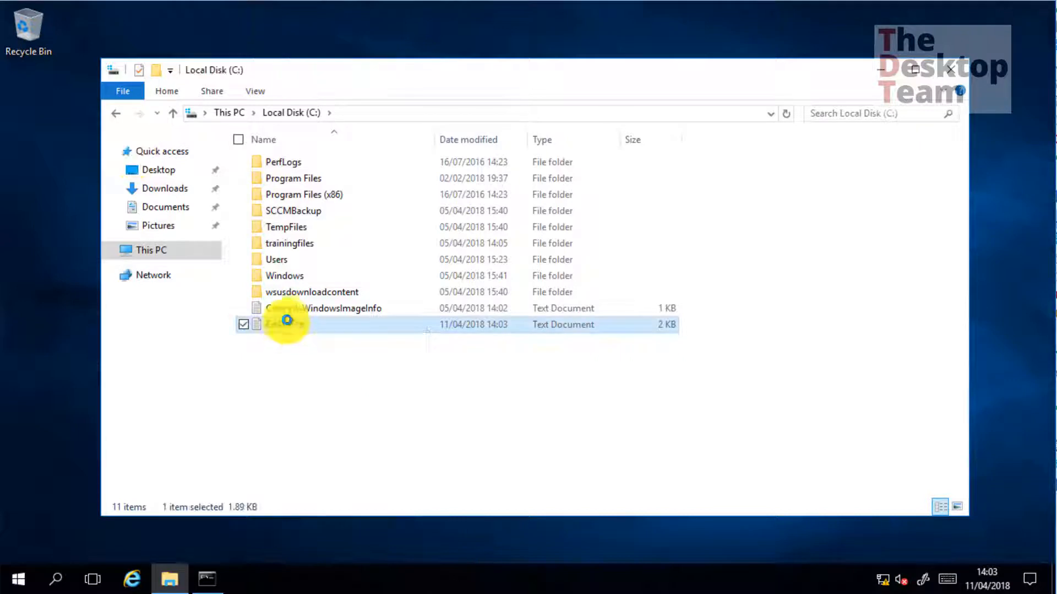
pyautogui.doubleClick(448, 132)
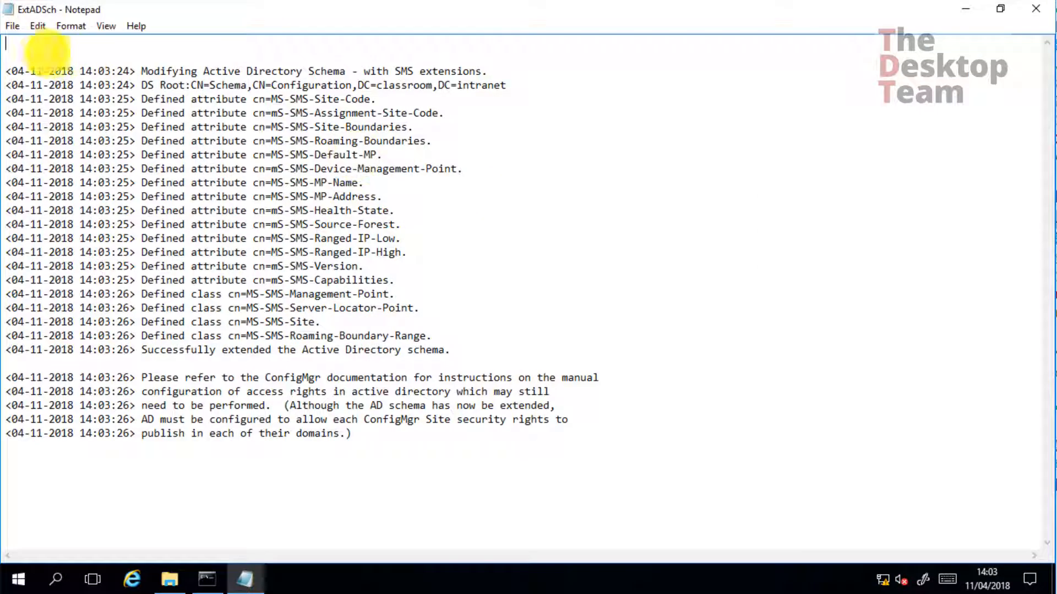
pyautogui.moveTo(439, 71); pyautogui.dragTo(727, 250)
pyautogui.click(729, 252)
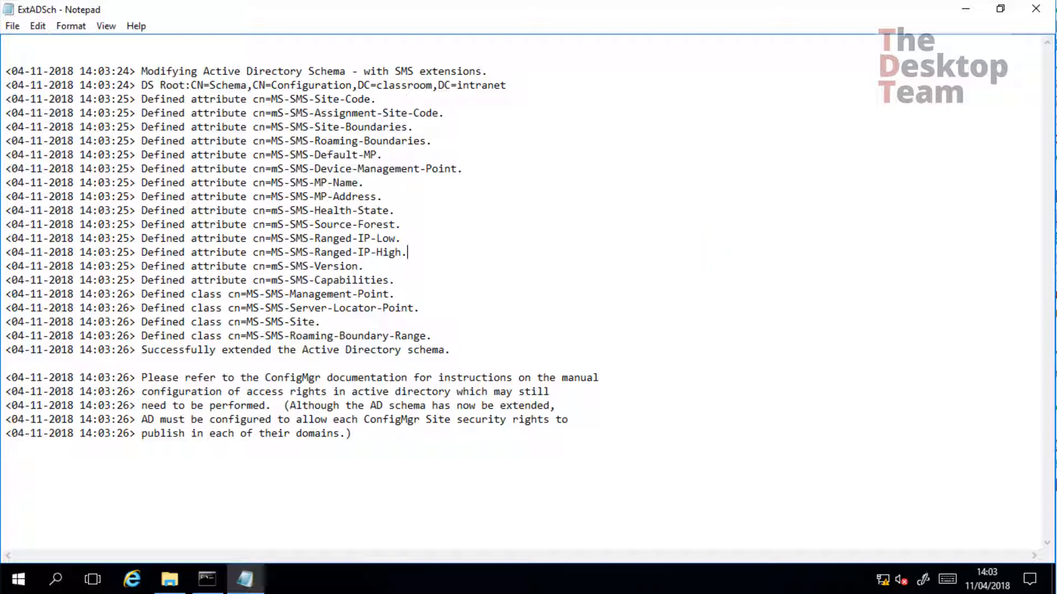
pyautogui.click(1039, 14)
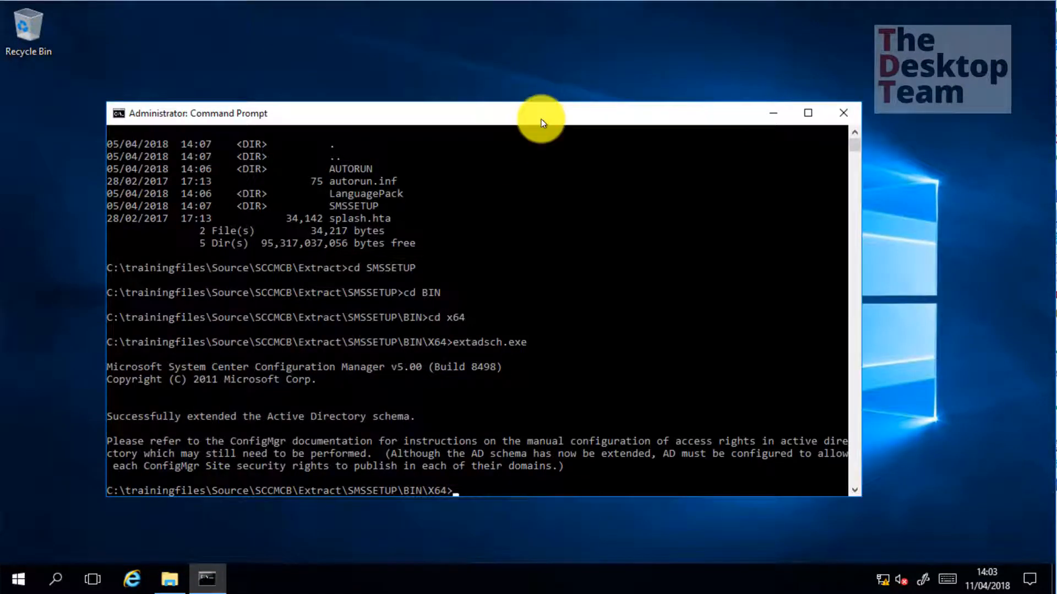
# Rerun extadsch.exe and open the updated ExtADSch log from C:\
pyautogui.press('Up')
pyautogui.press('Return')
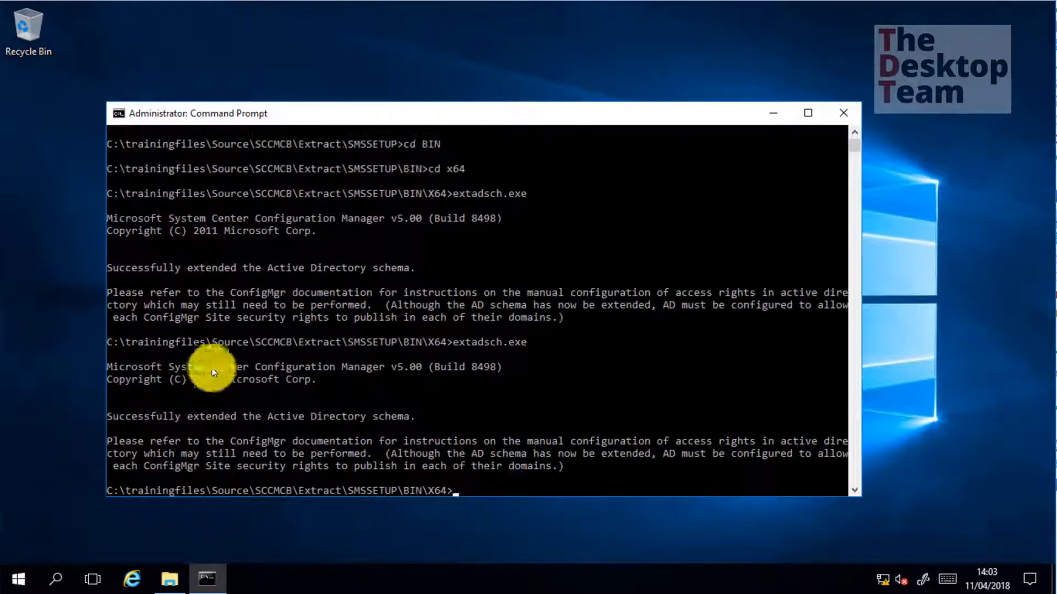
pyautogui.click(170, 575)
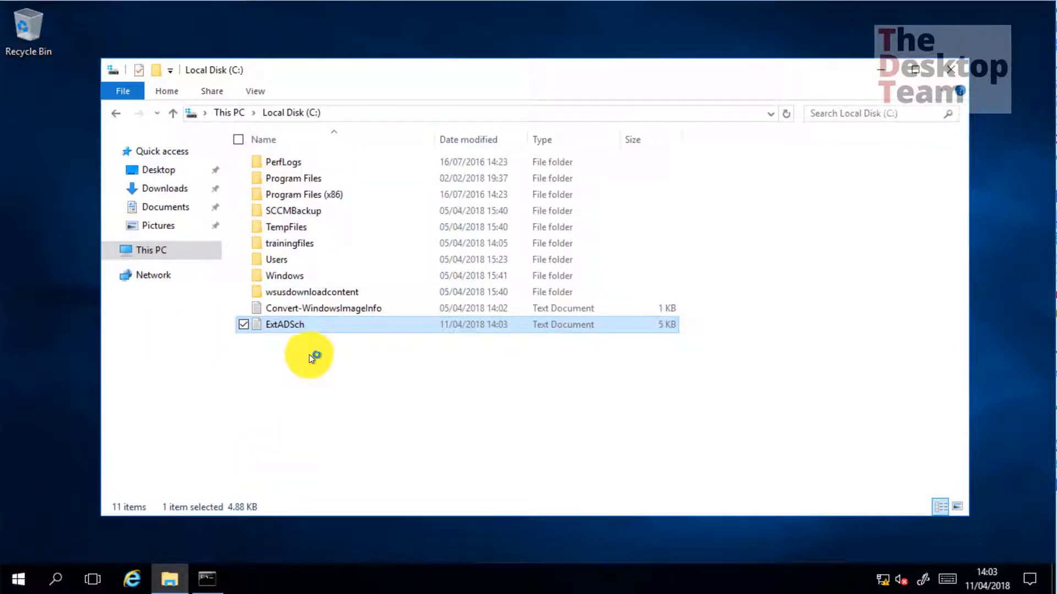
pyautogui.doubleClick(307, 323)
# Confirm the log reports the attributes and classes already exist, then close Notepad and File Explorer
pyautogui.scroll(-5, 488, 487)
pyautogui.scroll(-4, 488, 486)
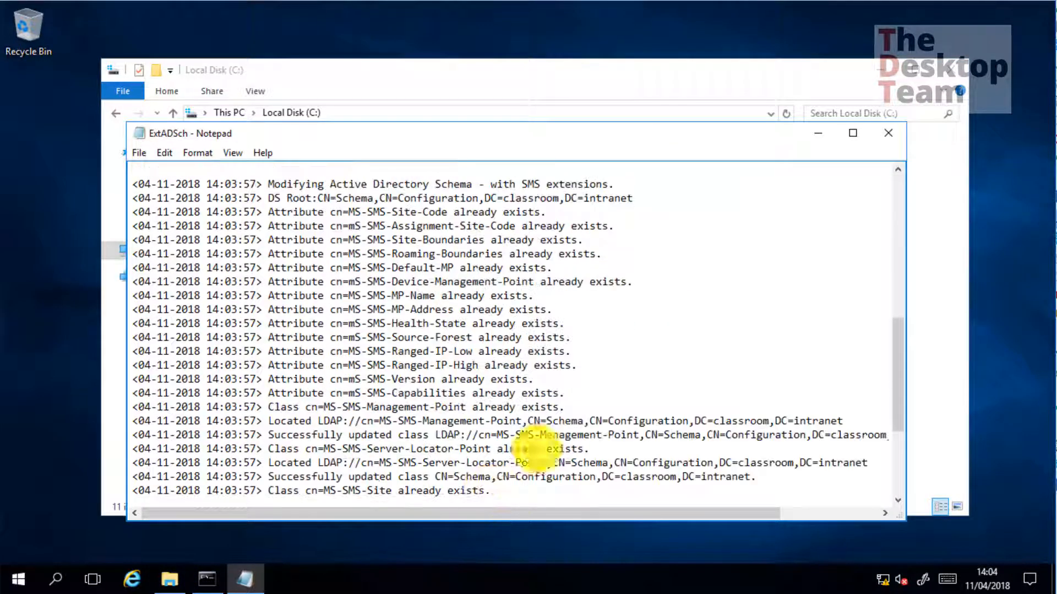
pyautogui.moveTo(454, 408)
pyautogui.mouseDown()
pyautogui.moveTo(655, 407)
pyautogui.moveTo(501, 297)
pyautogui.moveTo(482, 323)
pyautogui.moveTo(503, 323)
pyautogui.mouseUp()
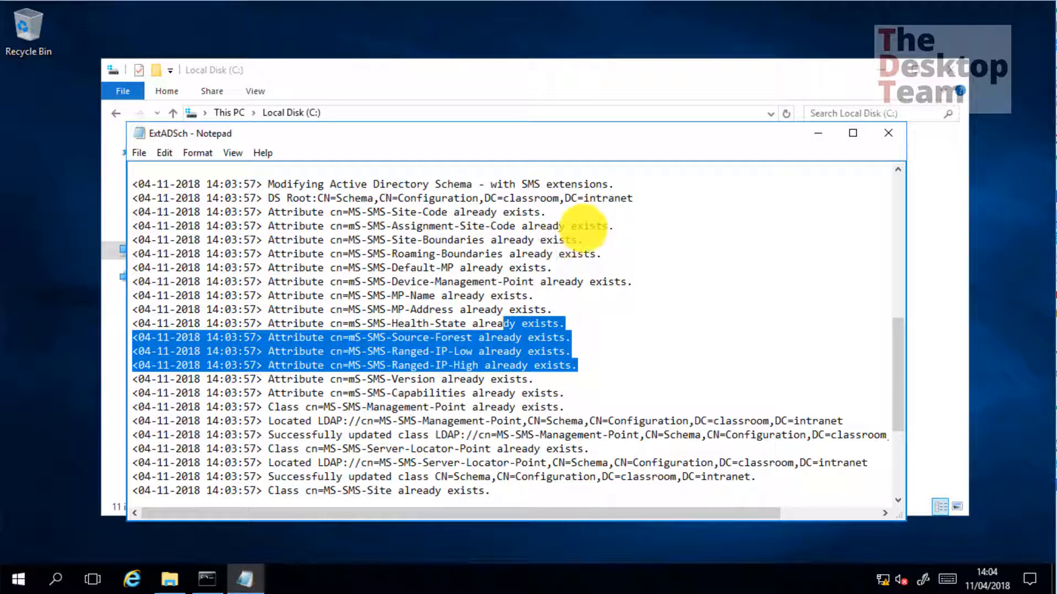
pyautogui.click(889, 134)
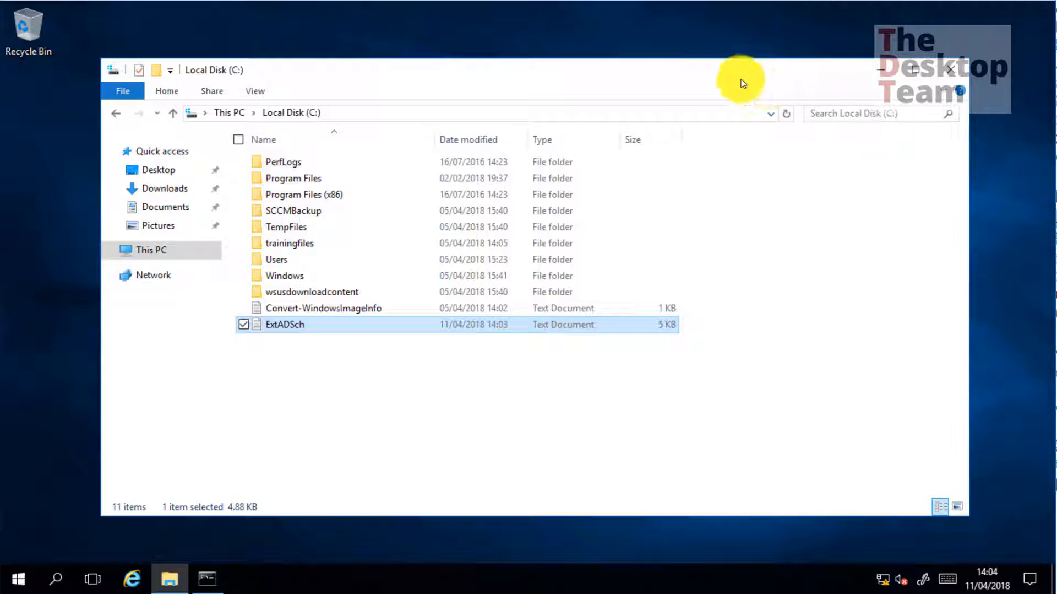
pyautogui.click(946, 70)
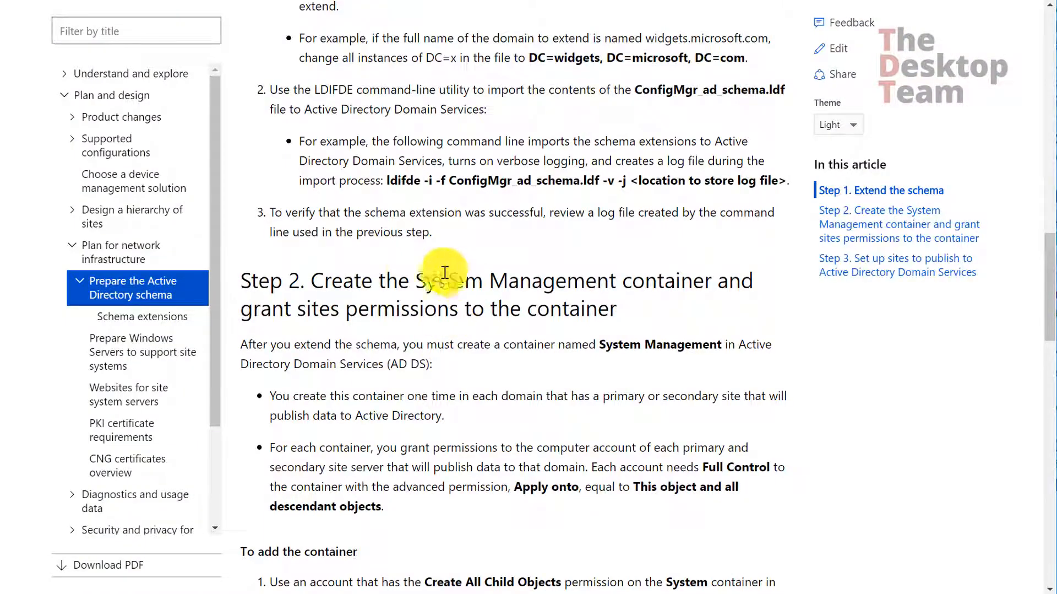
pyautogui.moveTo(416, 280); pyautogui.dragTo(621, 292)
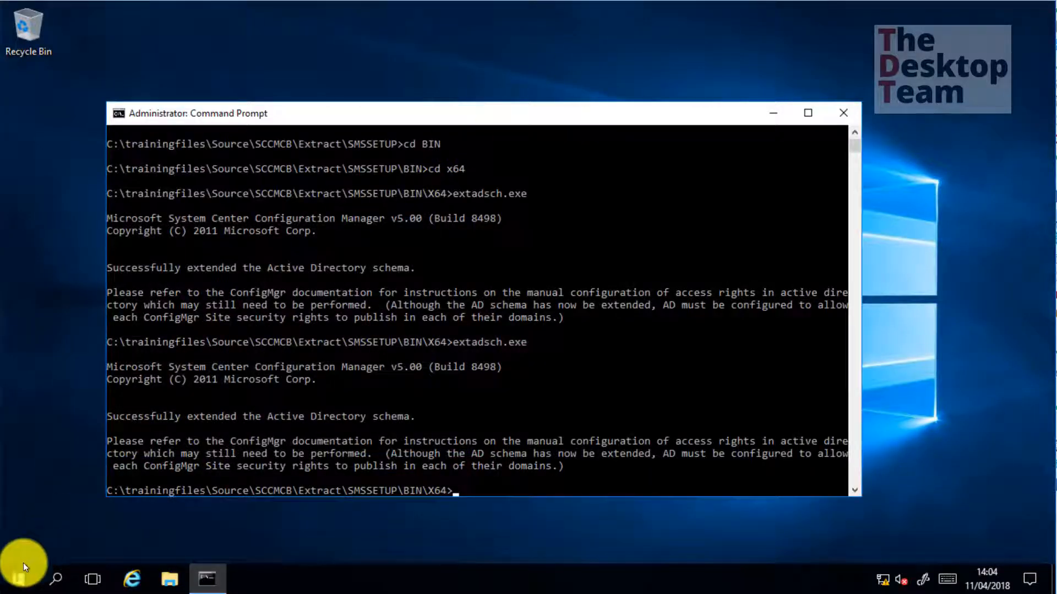
# Launch ADSI Edit, connect to the Default naming context, and select CN=System under DC=classroom,DC=intranet
pyautogui.click(19, 579)
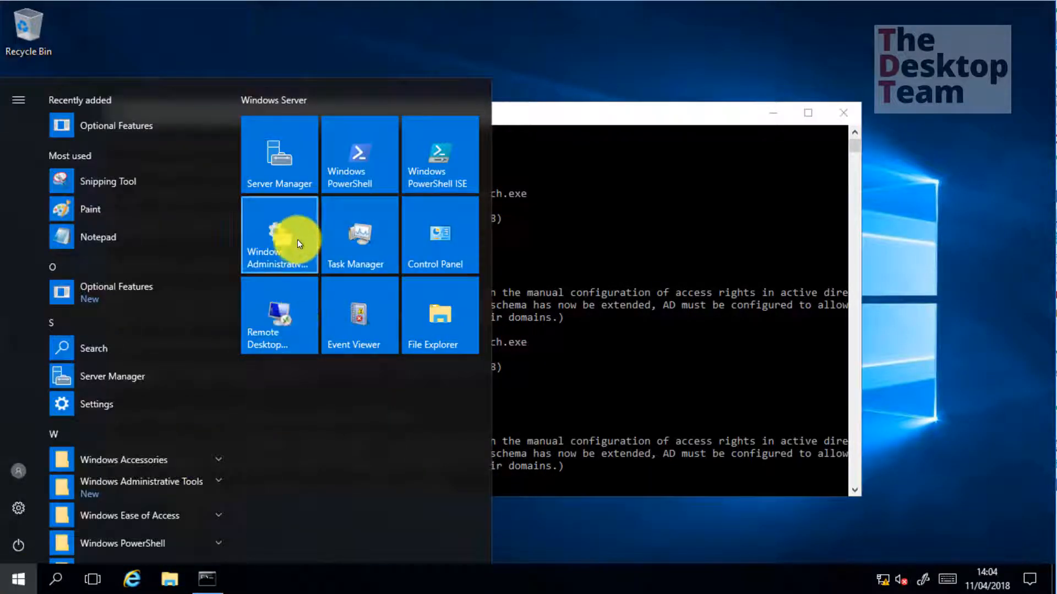
pyautogui.click(298, 239)
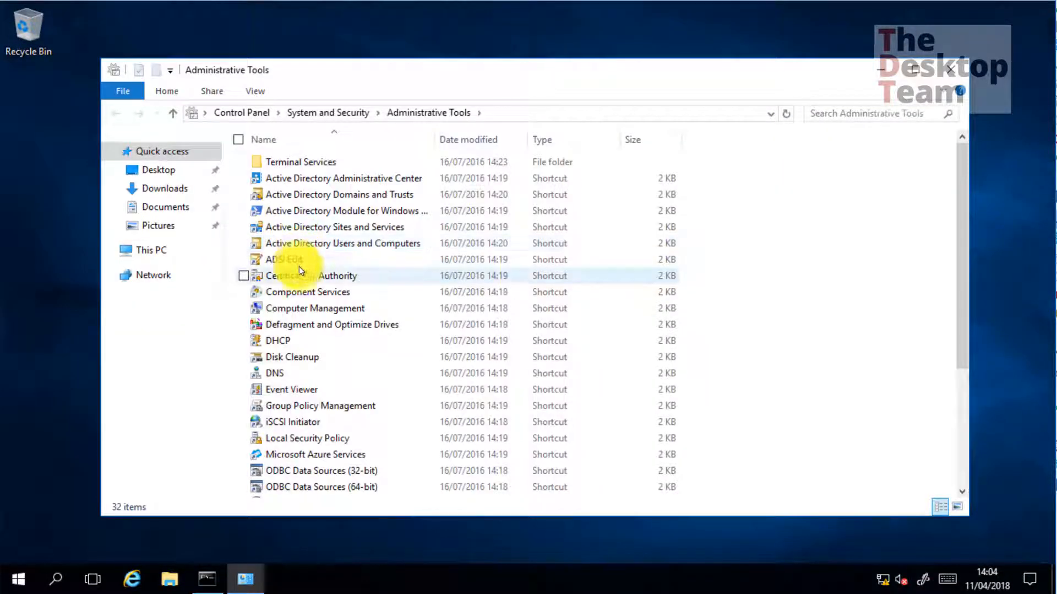
pyautogui.doubleClick(296, 261)
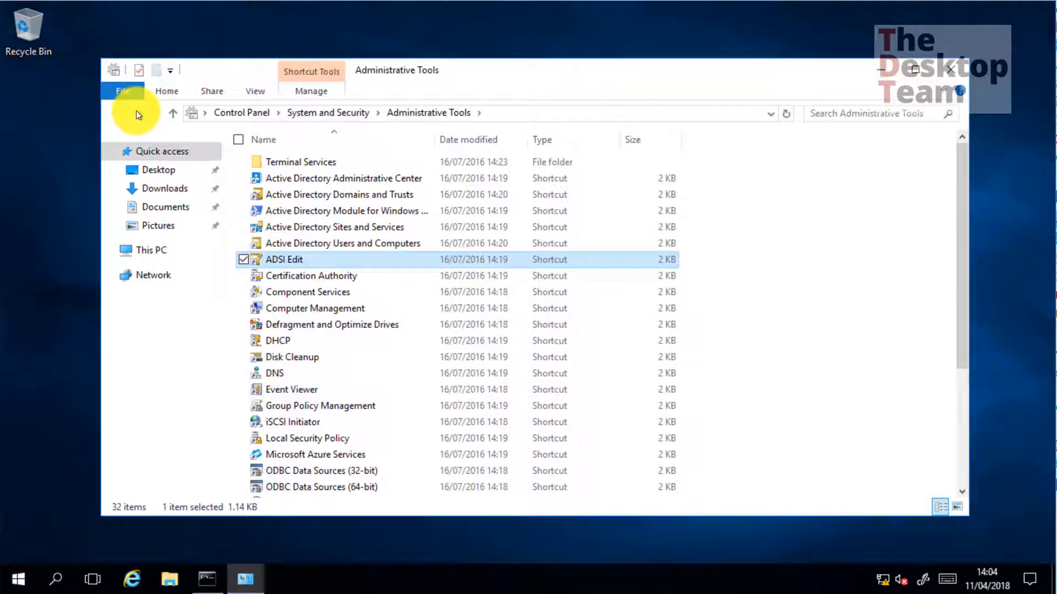
pyautogui.rightClick(86, 116)
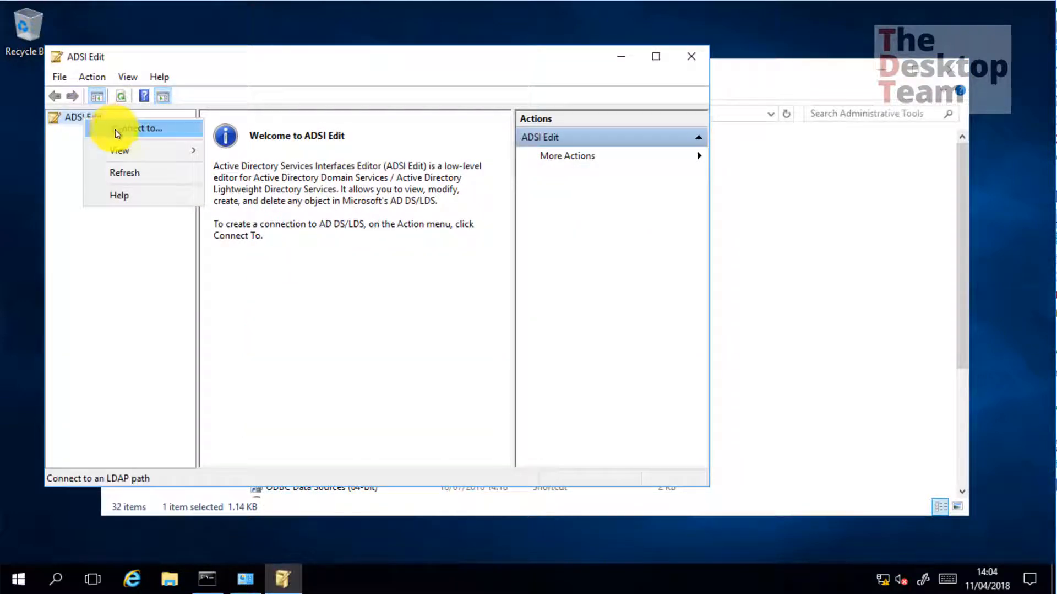
pyautogui.click(114, 130)
pyautogui.moveTo(311, 179); pyautogui.dragTo(498, 180)
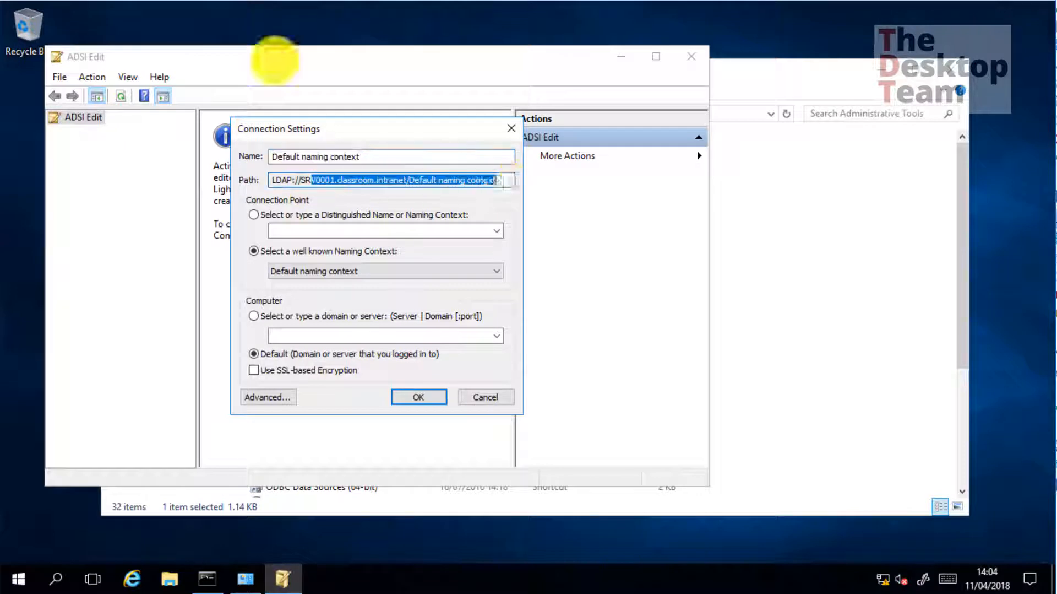
pyautogui.click(422, 397)
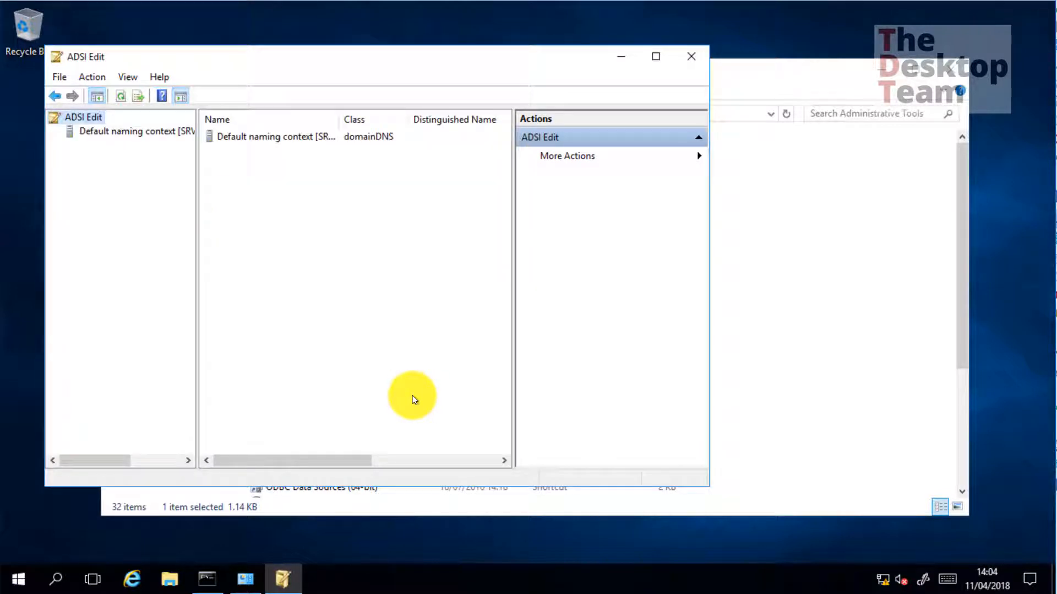
pyautogui.doubleClick(75, 134)
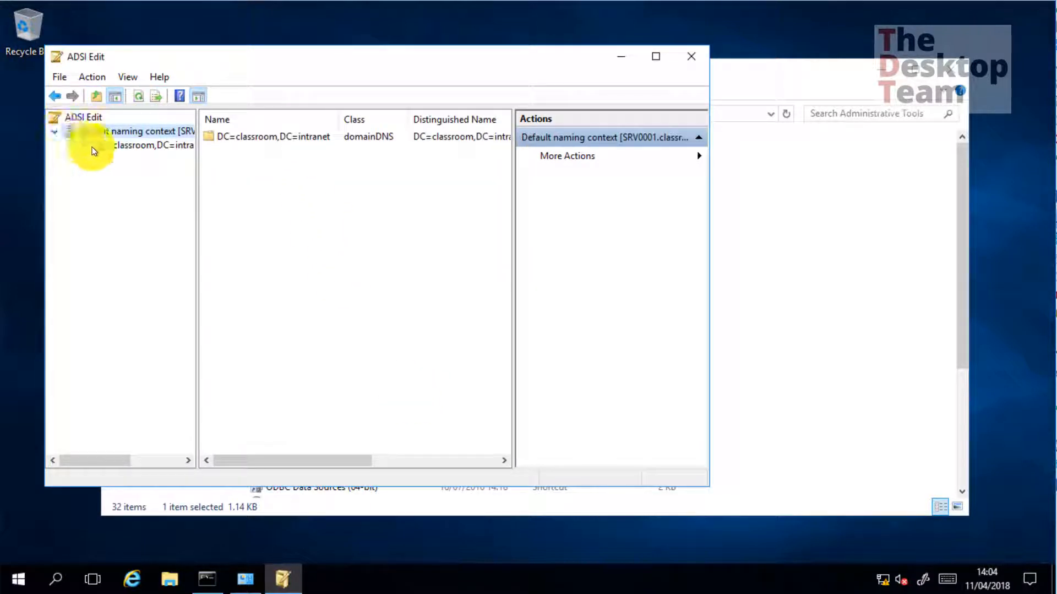
pyautogui.doubleClick(90, 145)
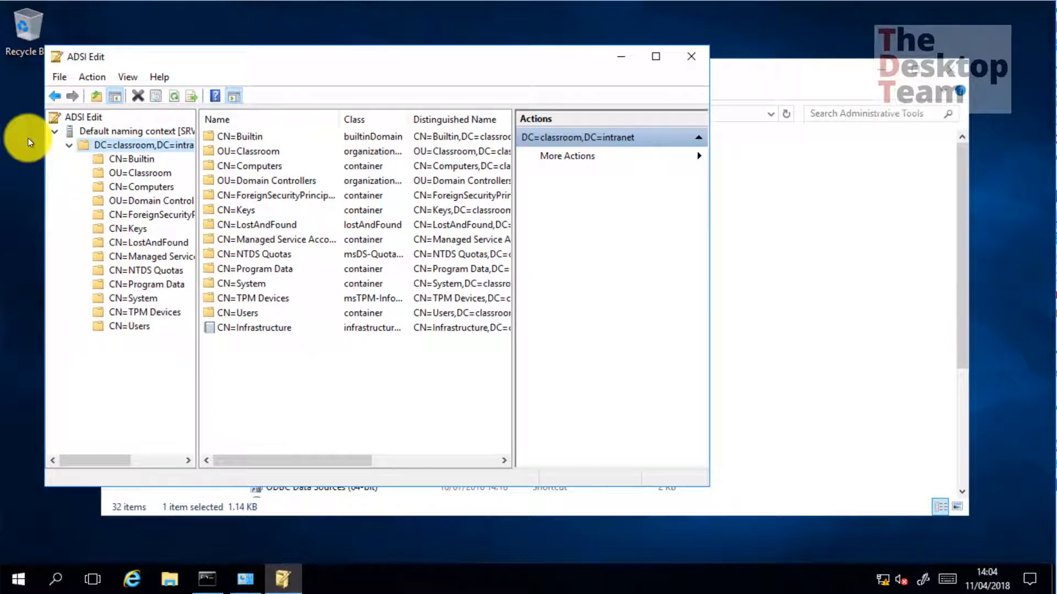
pyautogui.click(132, 300)
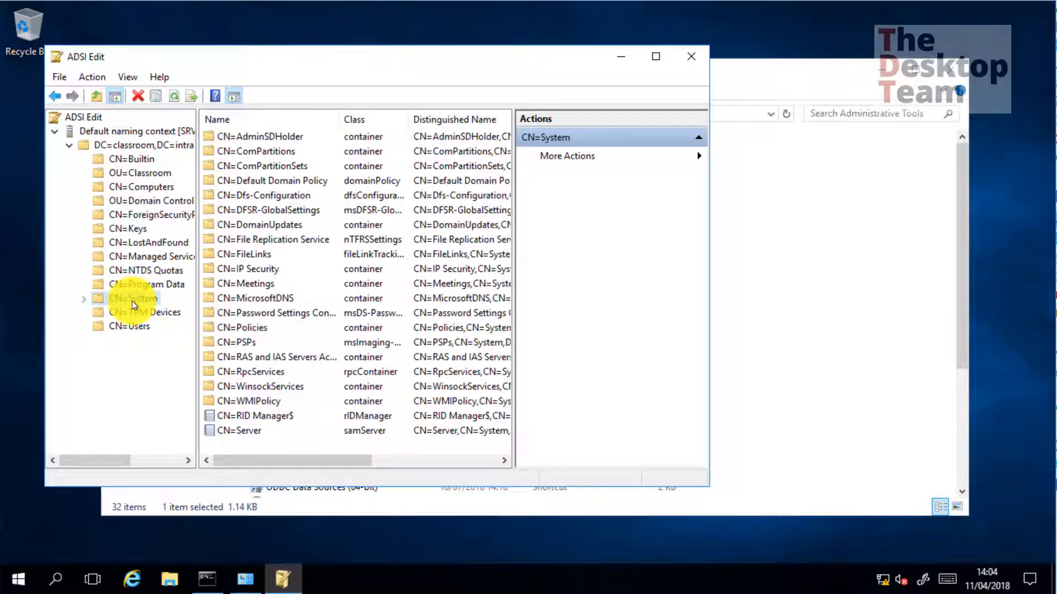
# Create a new object of class container named 'System Management' in CN=System
pyautogui.rightClick(133, 299)
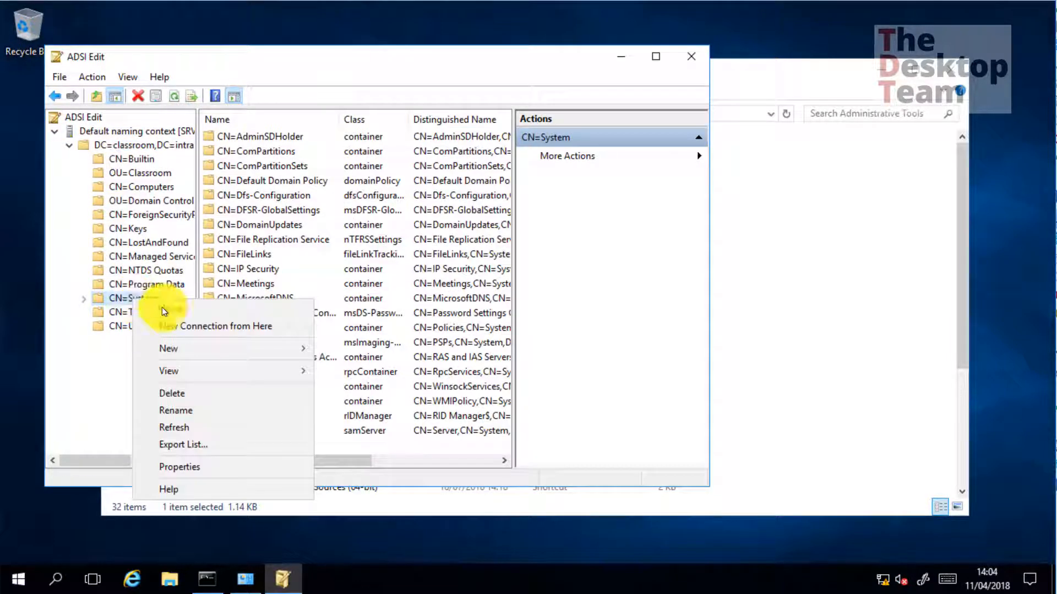
pyautogui.moveTo(198, 349)
pyautogui.click(103, 348)
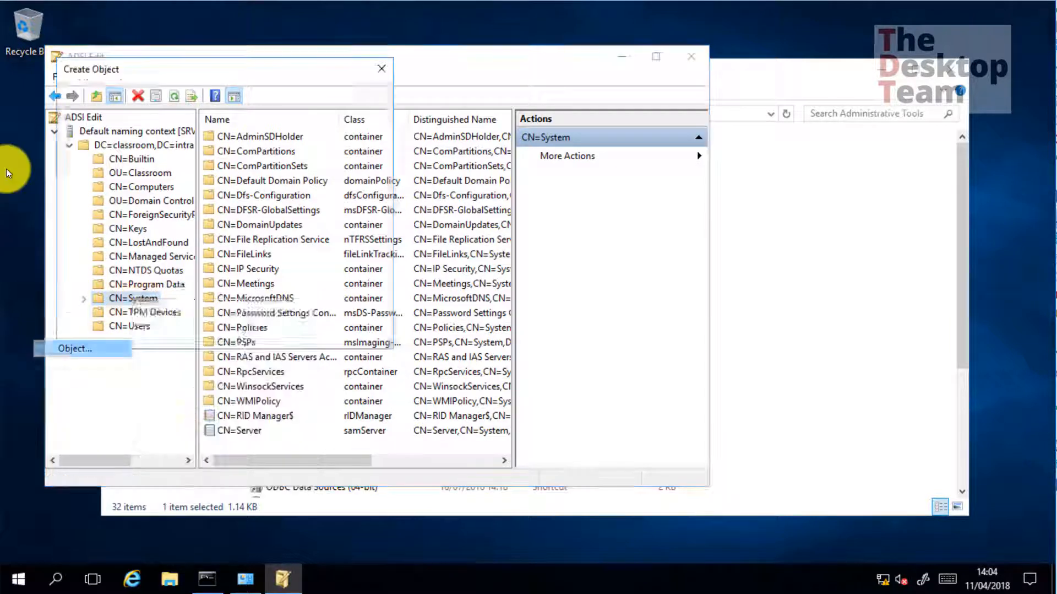
pyautogui.write('contact')
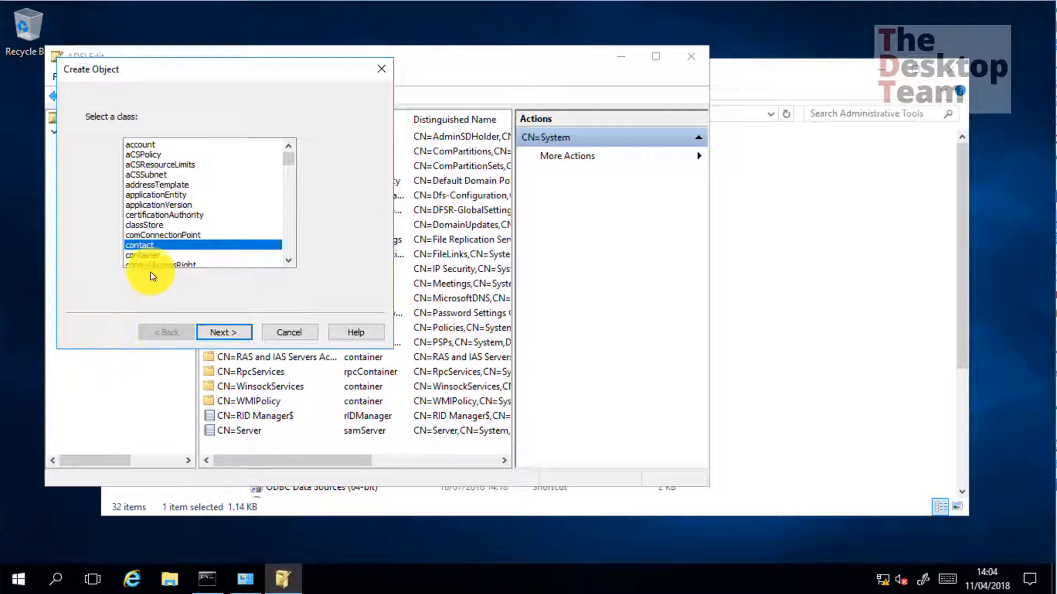
pyautogui.click(143, 254)
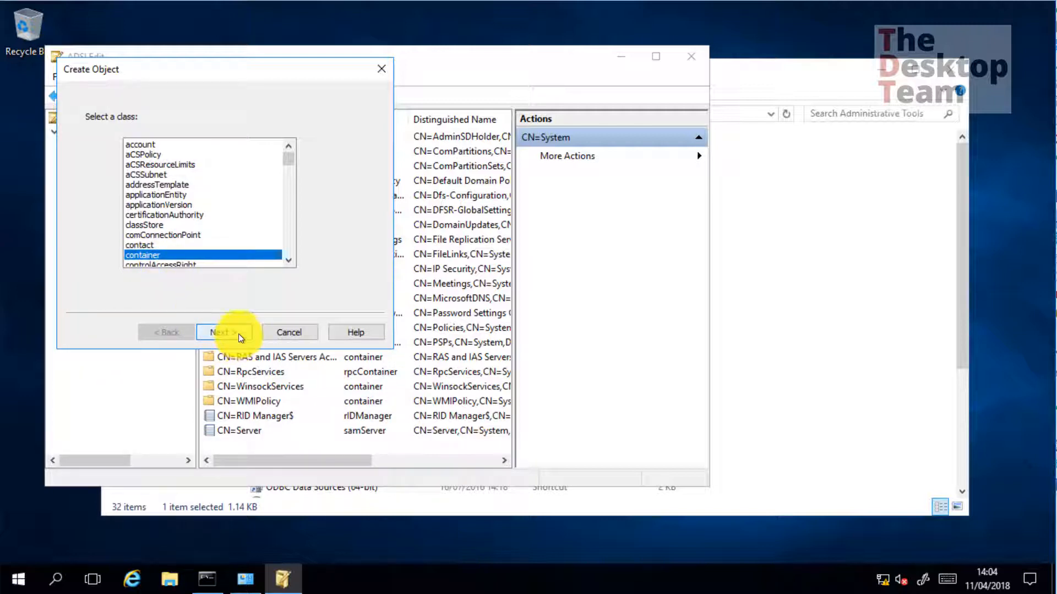
pyautogui.click(231, 333)
pyautogui.write('S')
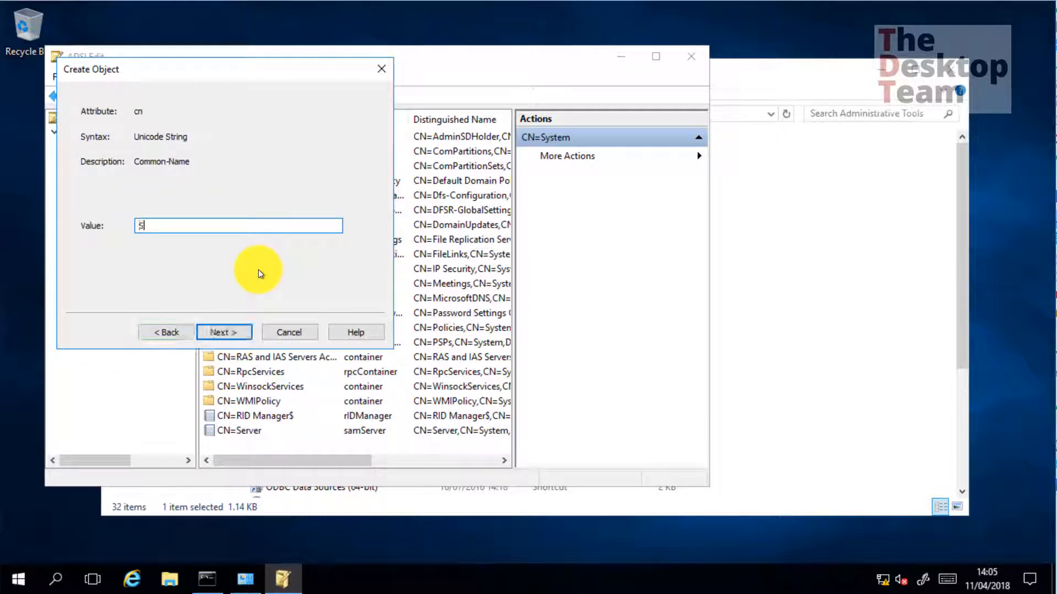
pyautogui.write('ystem Management')
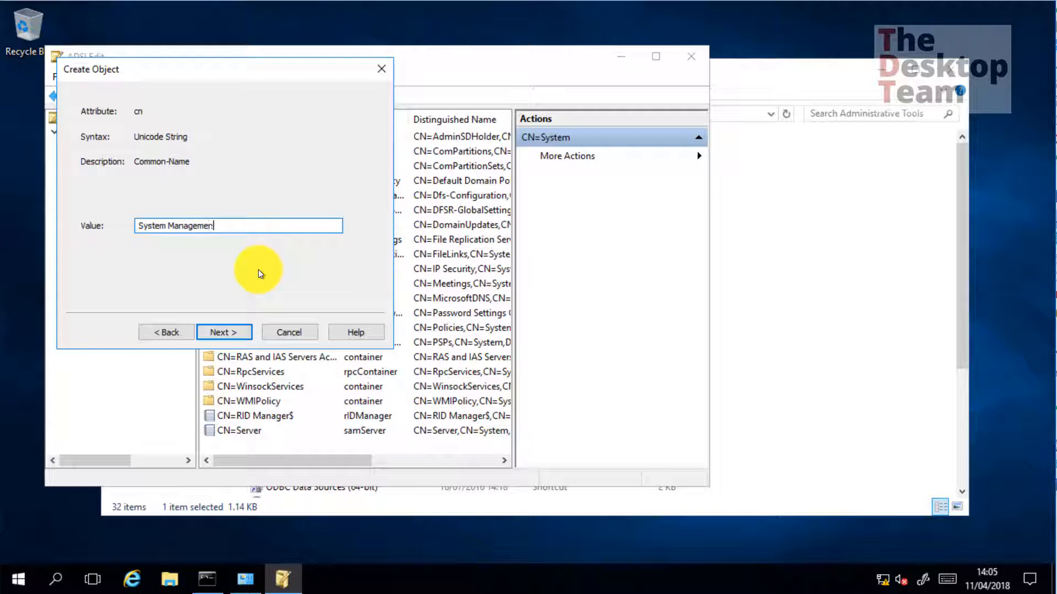
pyautogui.click(219, 330)
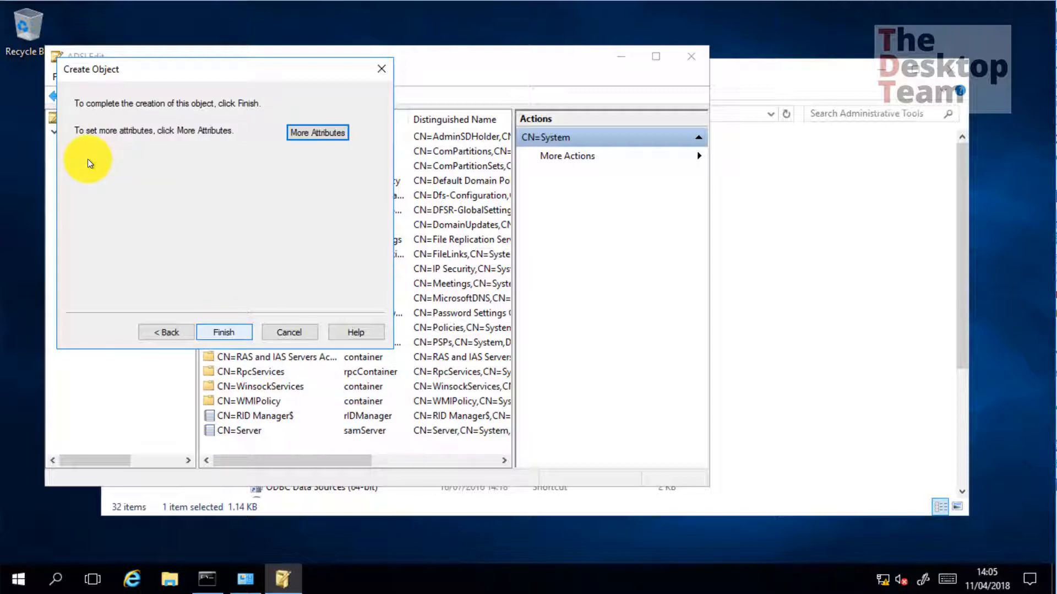
pyautogui.click(225, 331)
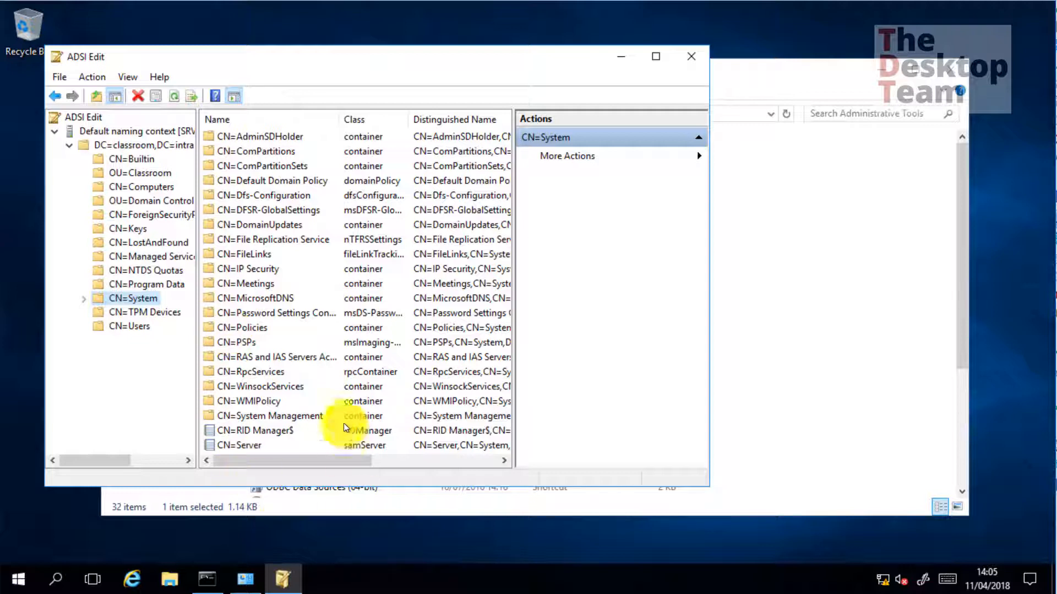
# Open the advanced security settings of the System Management container
pyautogui.rightClick(308, 415)
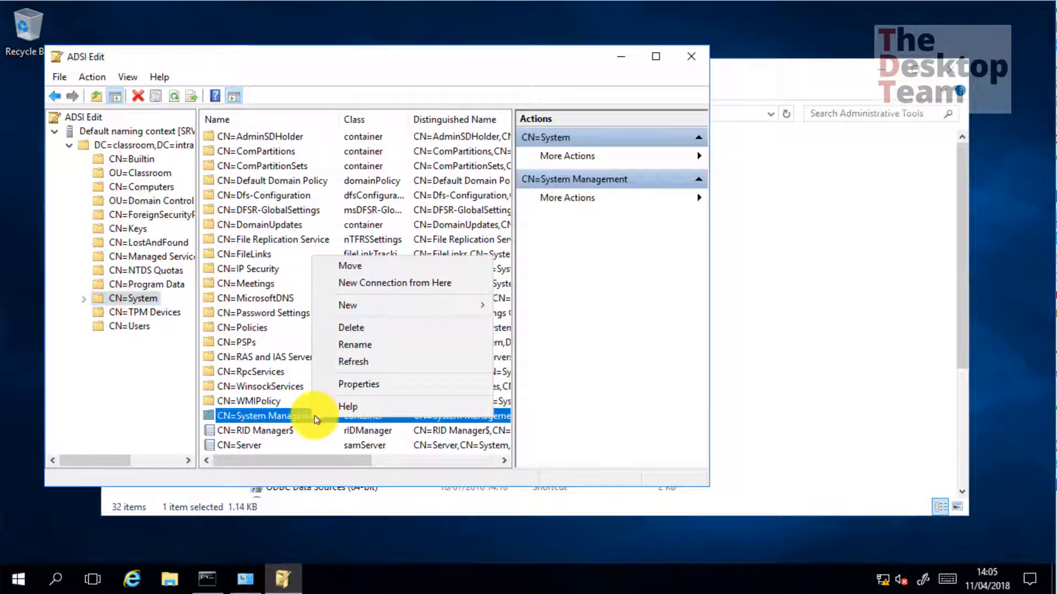
pyautogui.click(352, 384)
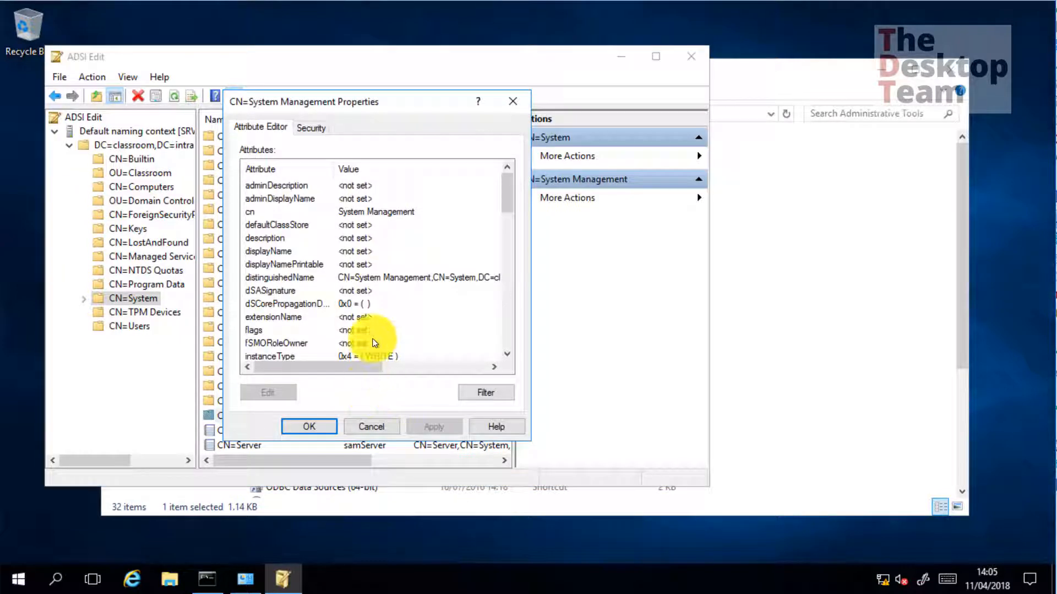
pyautogui.click(311, 127)
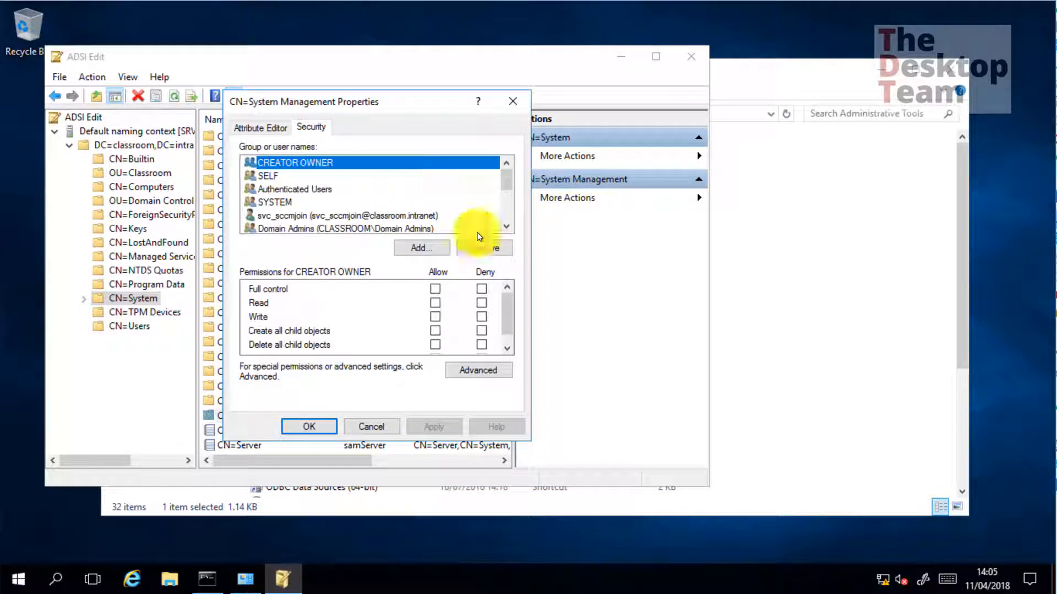
pyautogui.click(500, 369)
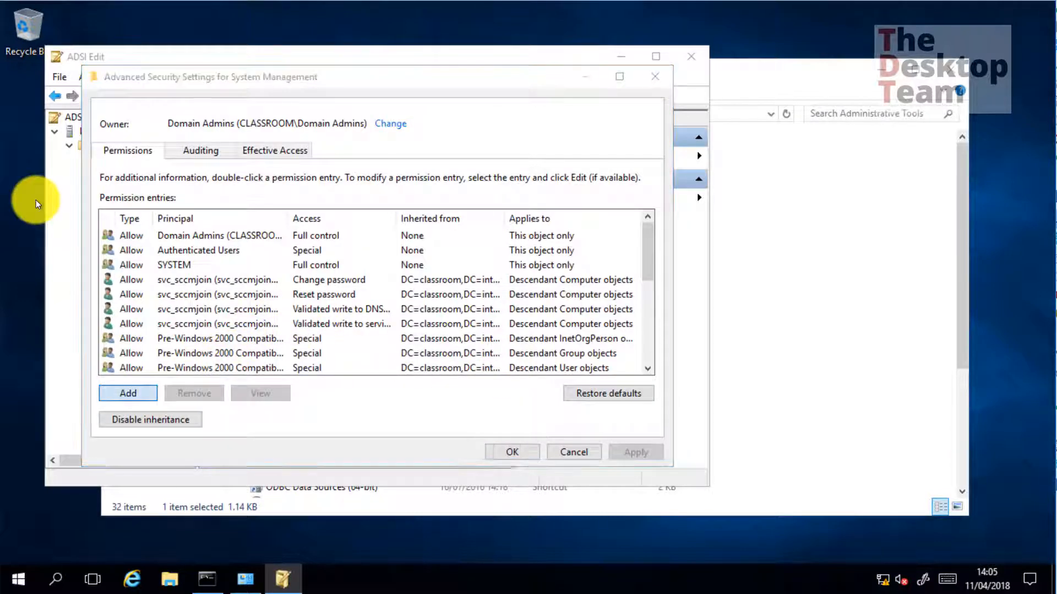
# Add a permission entry granting the SCCM Servers group Full control
pyautogui.click(137, 394)
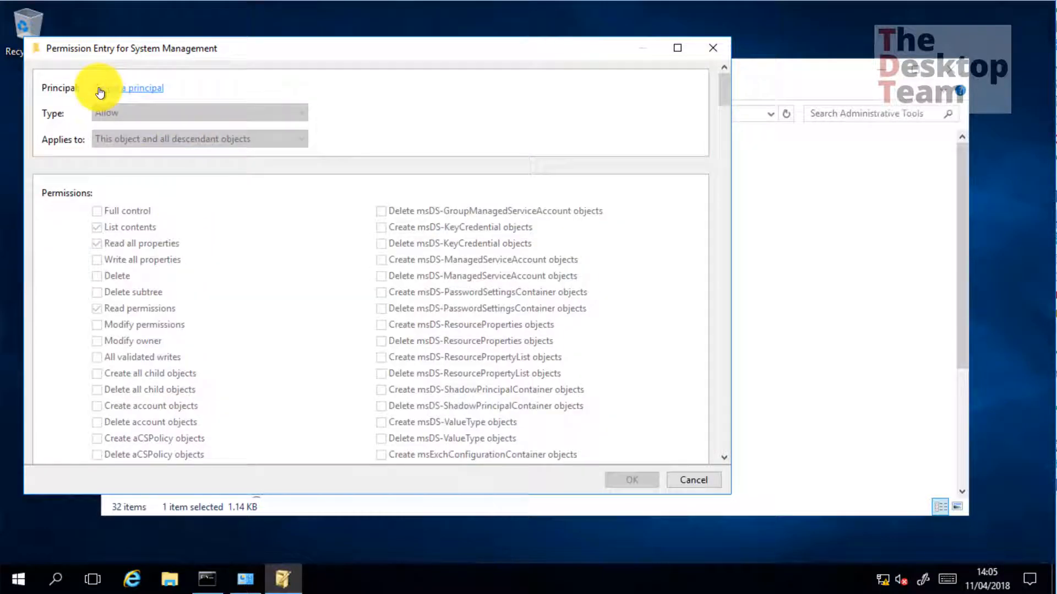
pyautogui.click(120, 88)
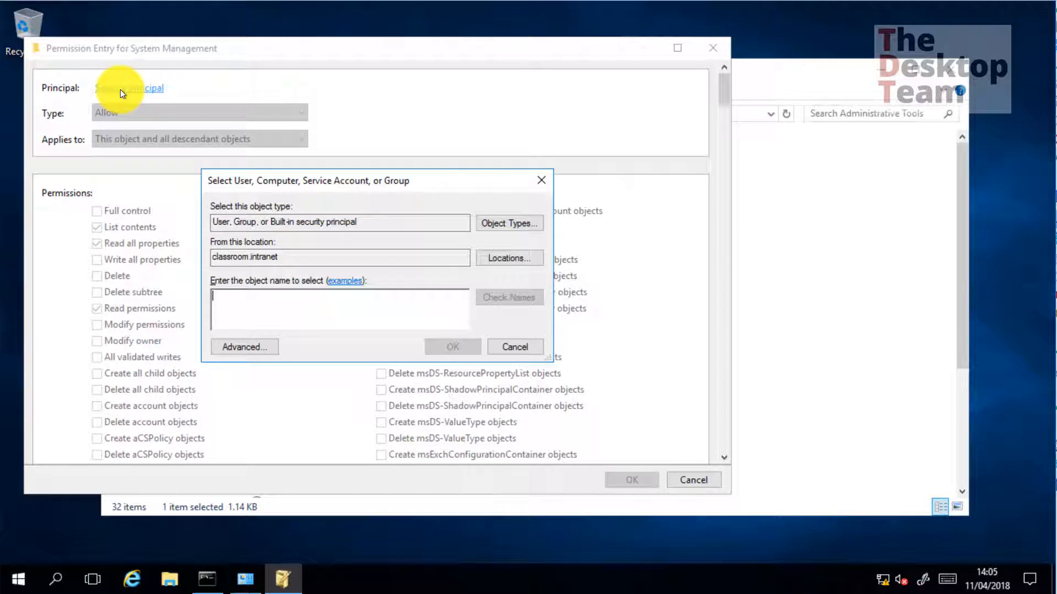
pyautogui.write('sc')
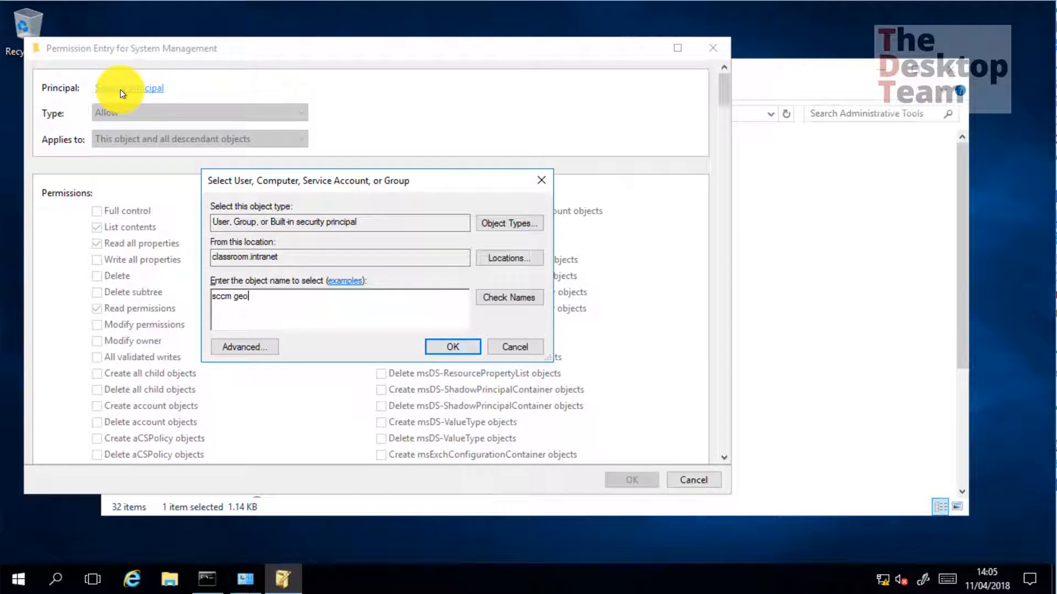
pyautogui.write('cm geo')
pyautogui.press('BackSpace')
pyautogui.press('BackSpace')
pyautogui.press('BackSpace')
pyautogui.write('serv')
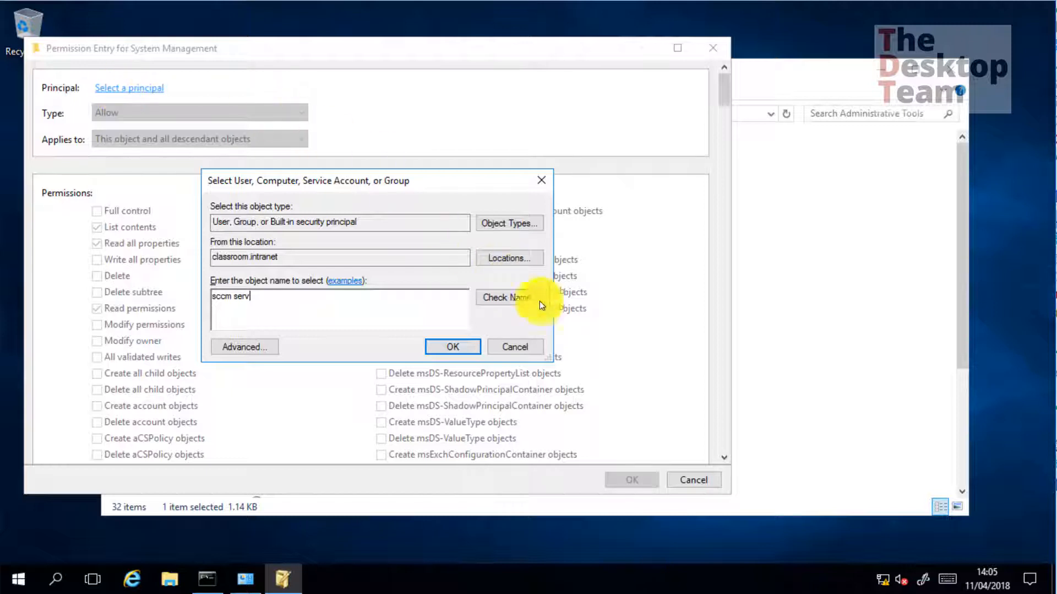
pyautogui.click(509, 297)
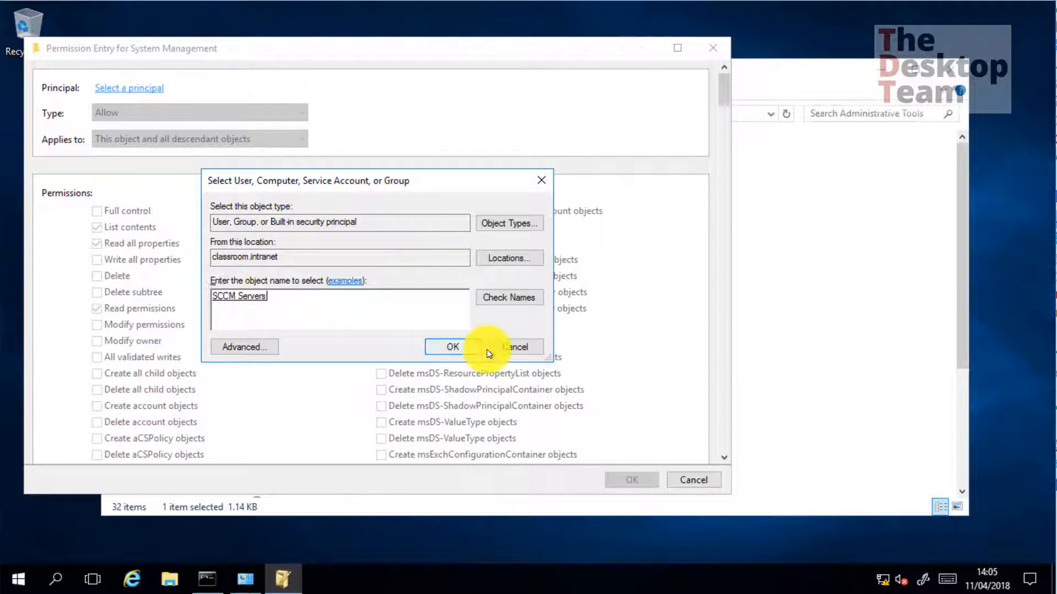
pyautogui.click(451, 346)
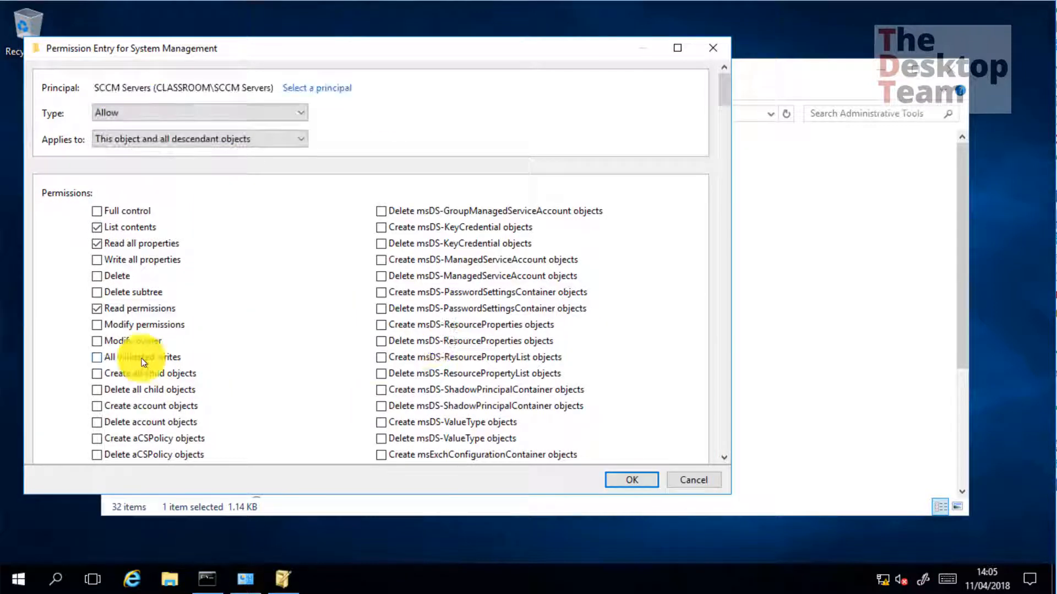
pyautogui.click(117, 212)
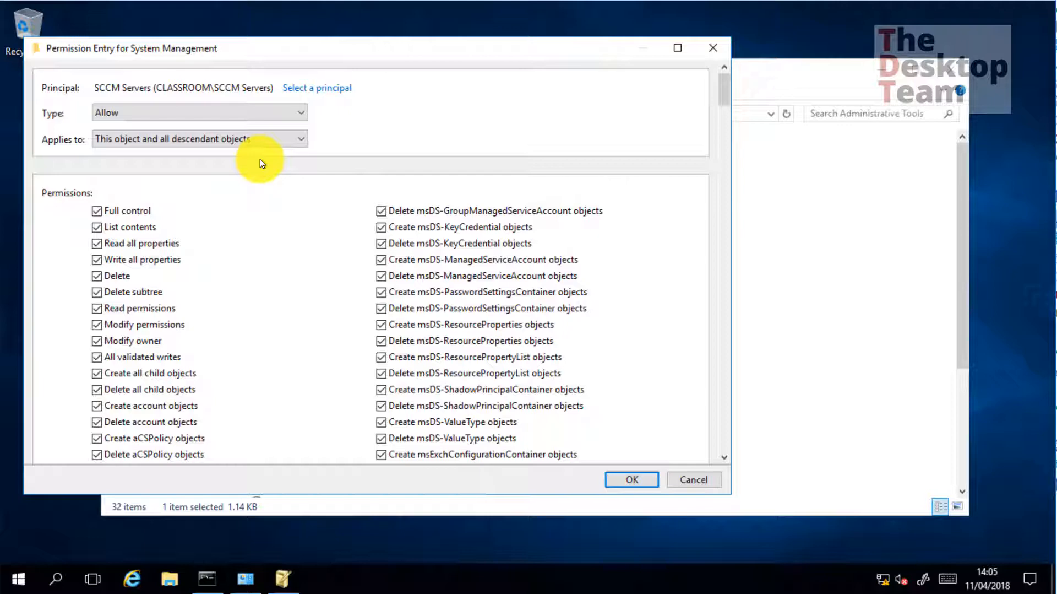
pyautogui.click(639, 480)
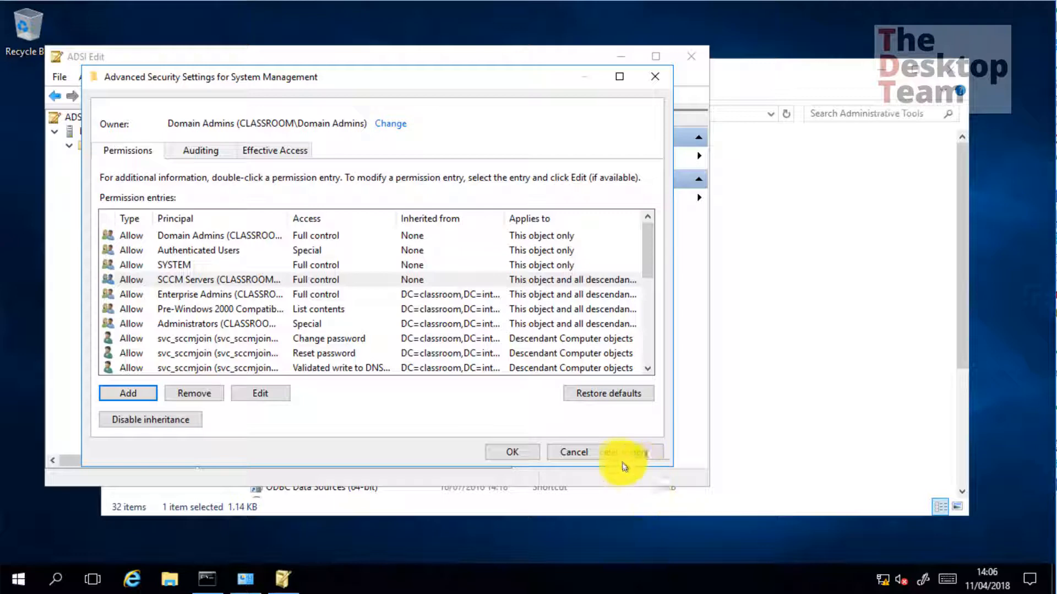
# Apply the security changes, close the properties dialog, and exit ADSI Edit
pyautogui.click(512, 451)
pyautogui.click(306, 428)
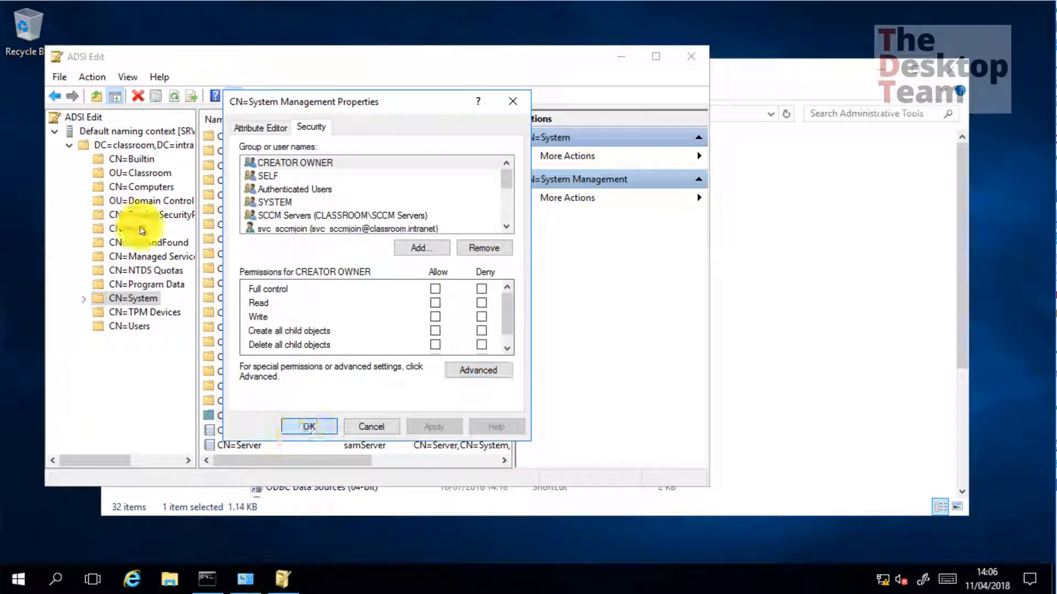
pyautogui.click(690, 57)
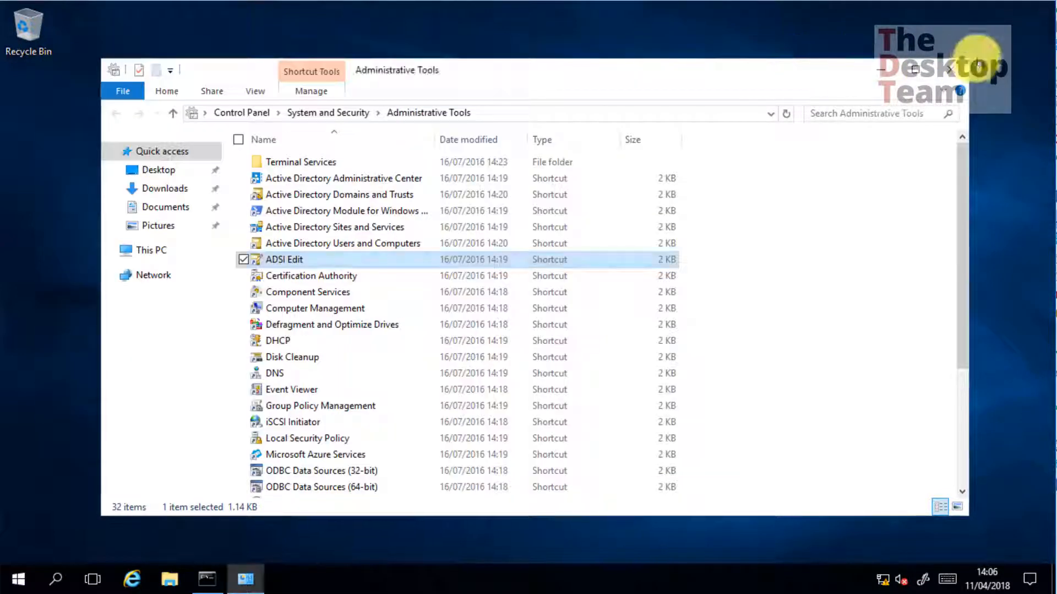
# Close the Administrative Tools and Command Prompt windows
pyautogui.click(957, 72)
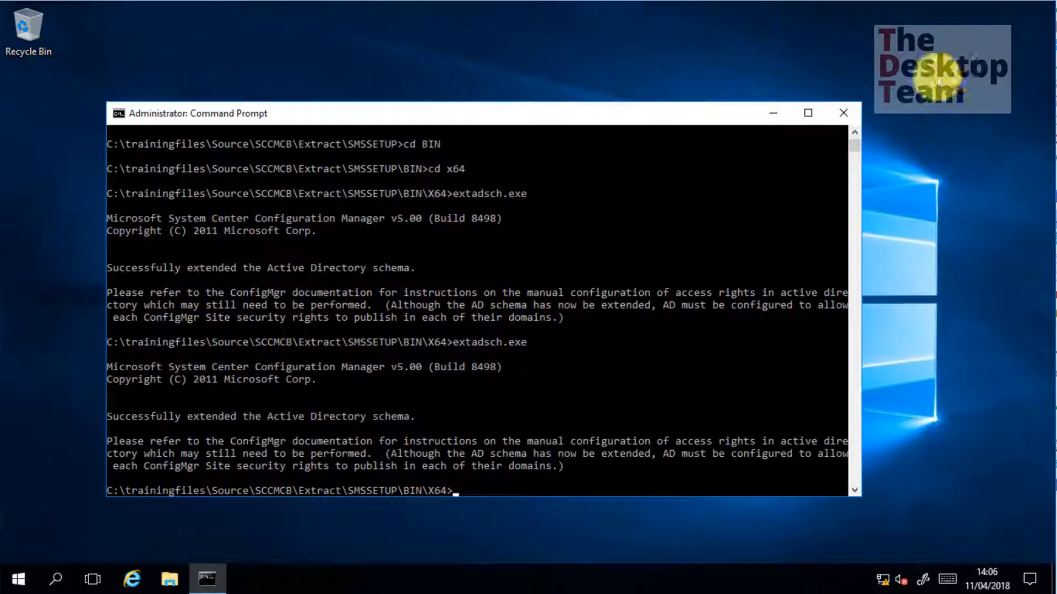
pyautogui.click(848, 114)
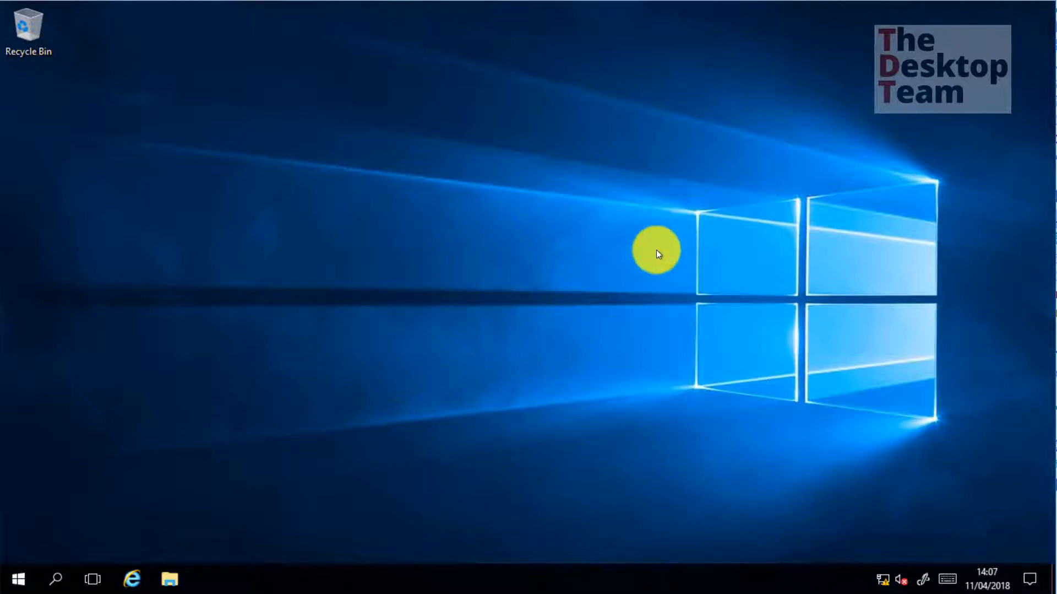
# Launch Active Directory Domains and Trusts and open the classroom.intranet domain properties
pyautogui.click(18, 579)
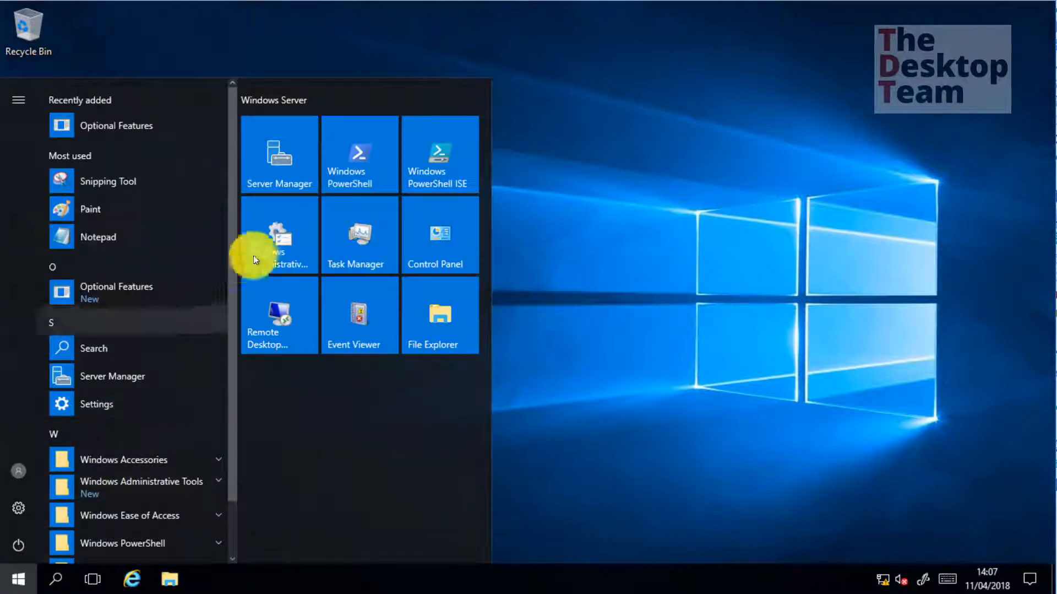
pyautogui.click(289, 246)
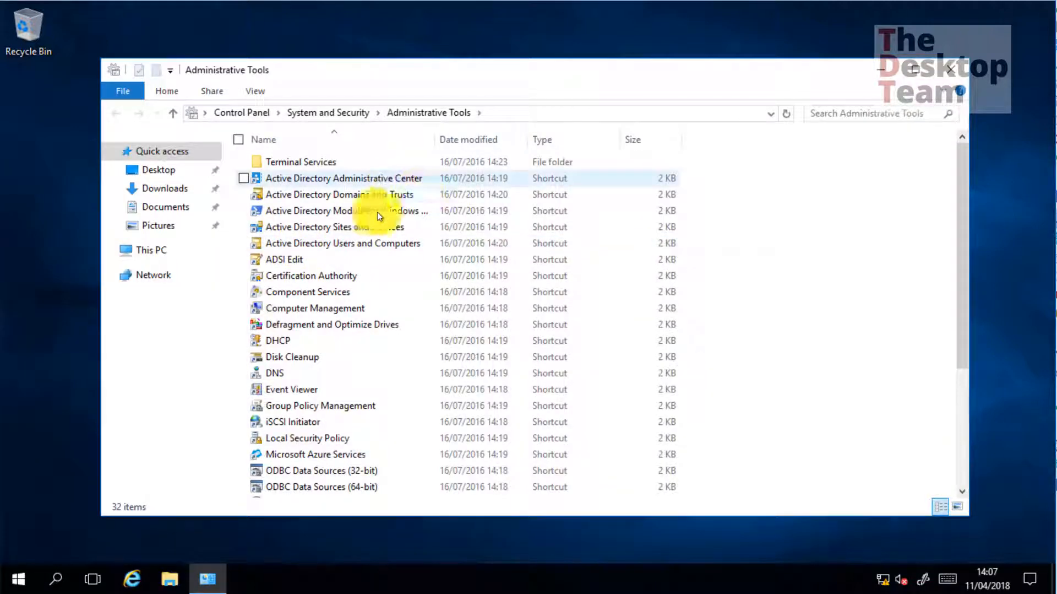
pyautogui.doubleClick(344, 197)
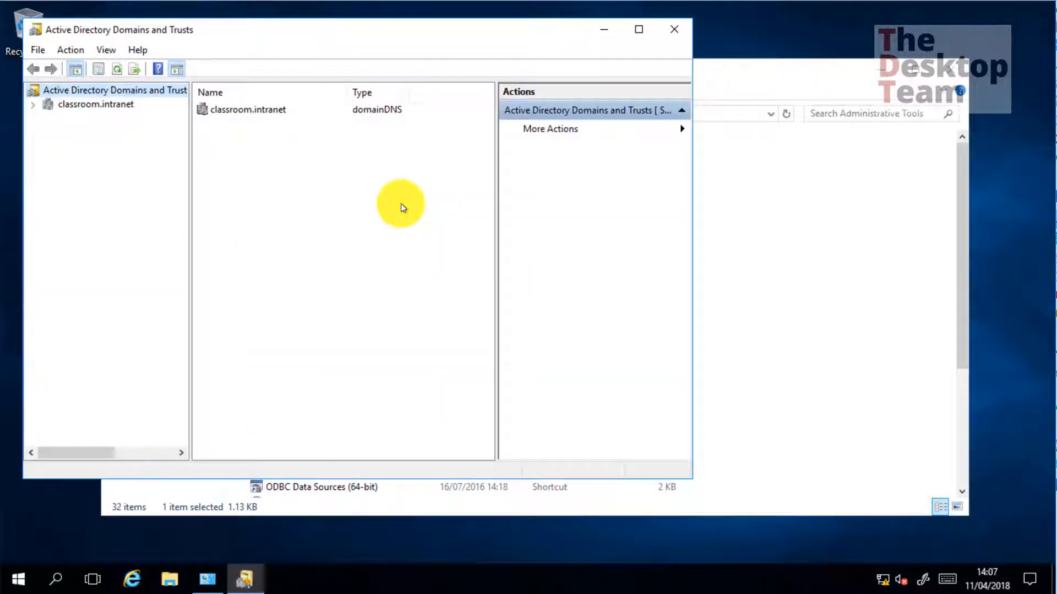
pyautogui.rightClick(112, 107)
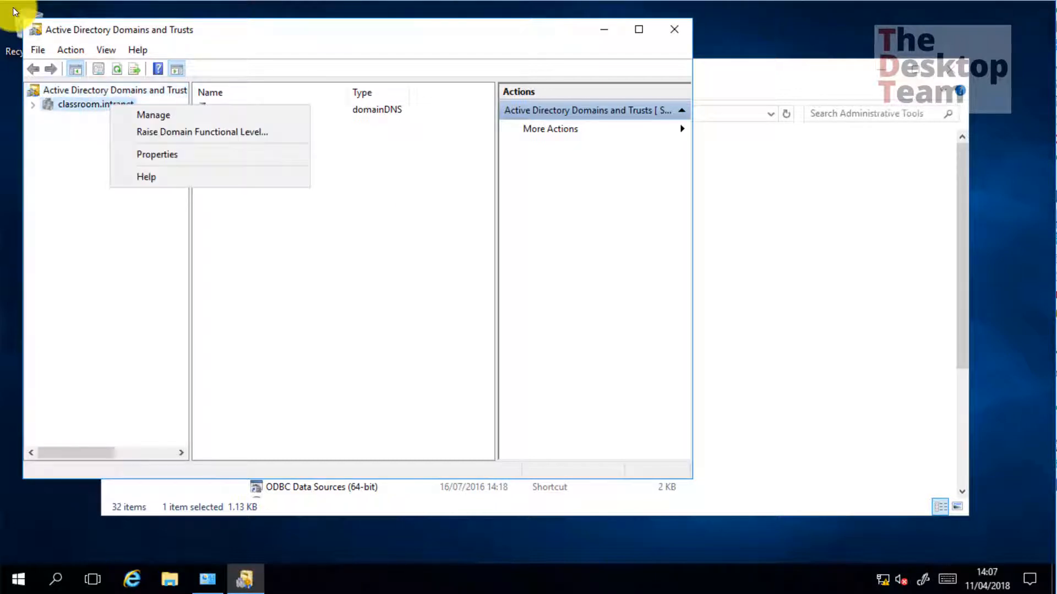
pyautogui.click(149, 155)
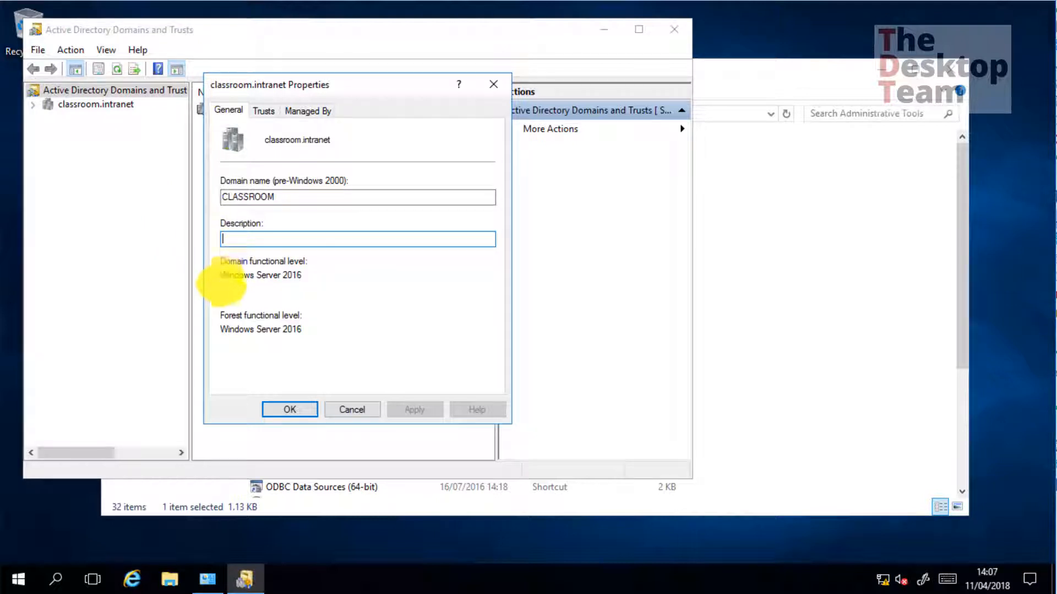
# Confirm the domain and forest functional levels both read Windows Server 2016
pyautogui.moveTo(269, 275); pyautogui.dragTo(329, 278)
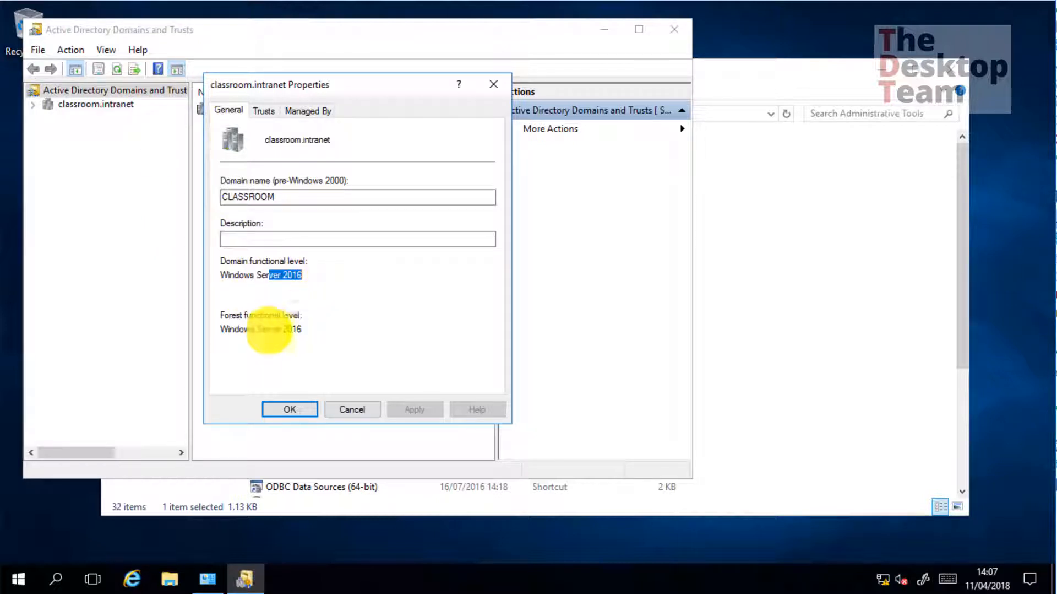
pyautogui.moveTo(244, 329); pyautogui.dragTo(302, 328)
pyautogui.click(302, 326)
pyautogui.moveTo(250, 275); pyautogui.dragTo(307, 278)
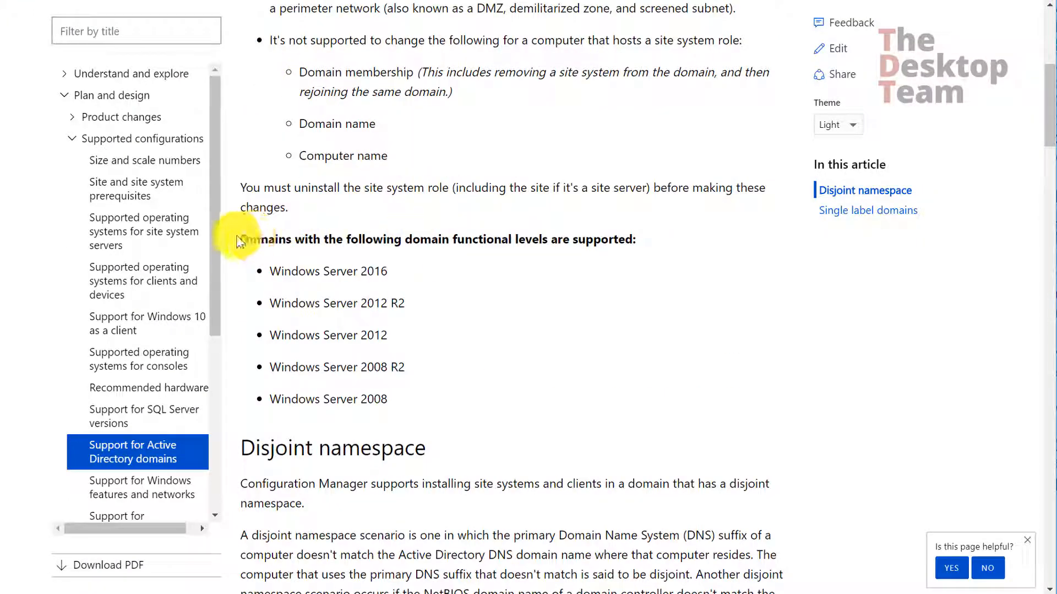
# Highlight the supported domain functional levels heading and Windows Server 2016 in the Docs list
pyautogui.moveTo(249, 239); pyautogui.dragTo(607, 236)
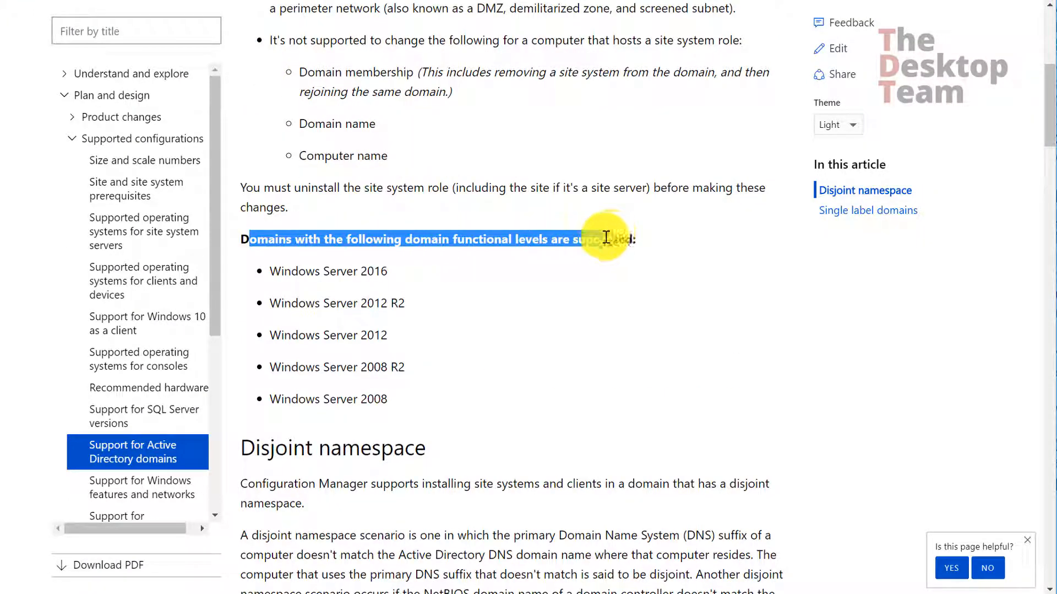
pyautogui.moveTo(270, 270); pyautogui.dragTo(411, 356)
pyautogui.click(419, 349)
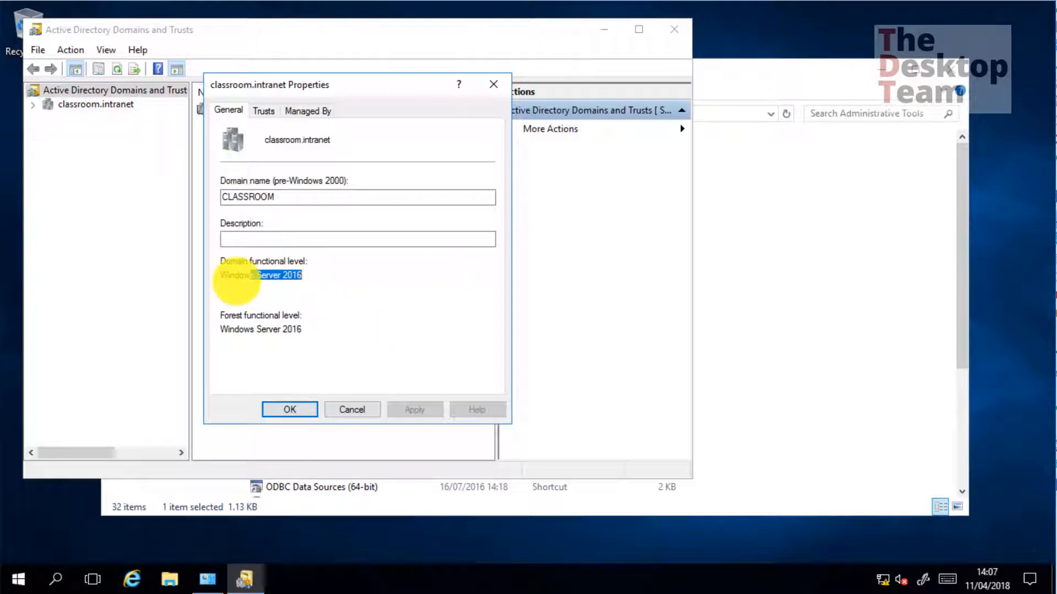
# Note Windows Server 2016 as classroom.intranet's domain functional level and cancel Properties
pyautogui.click(236, 283)
pyautogui.moveTo(292, 284); pyautogui.dragTo(338, 282)
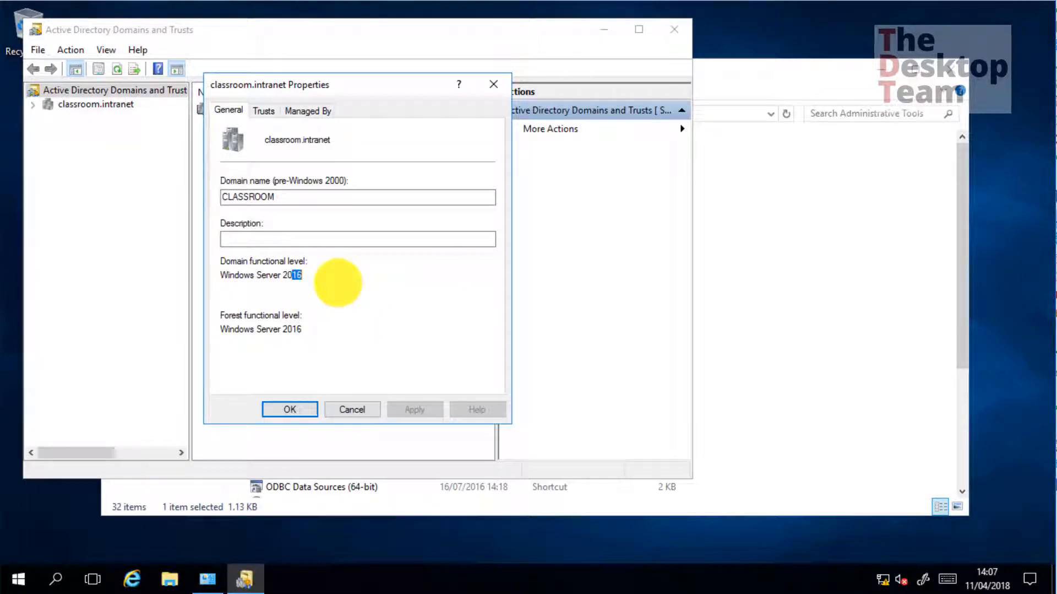
pyautogui.click(363, 409)
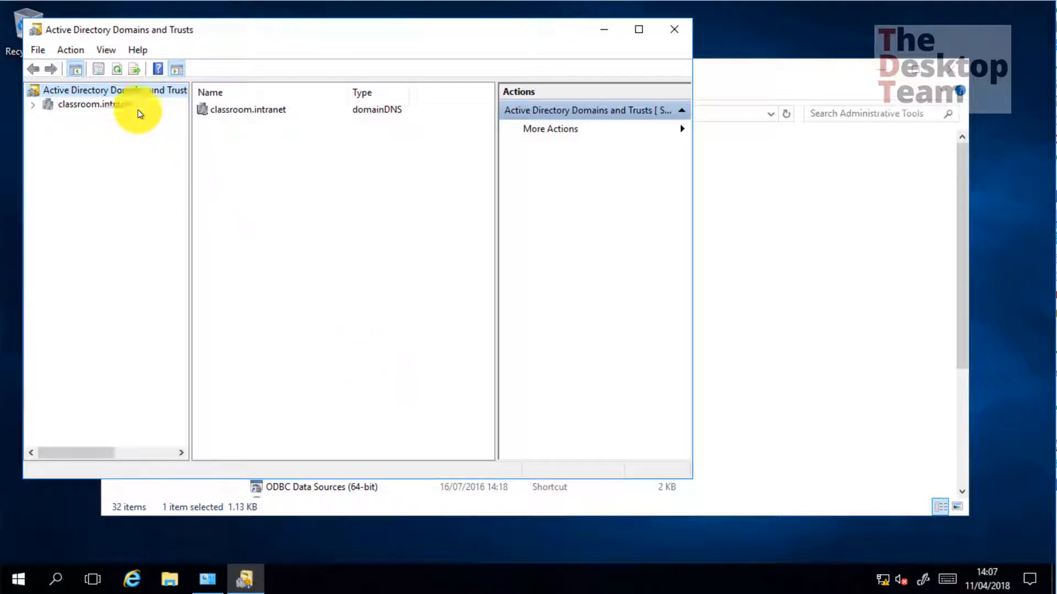
# Confirm via Raise Domain Functional Level that classroom.intranet is at its highest level, then close everything
pyautogui.rightClick(91, 103)
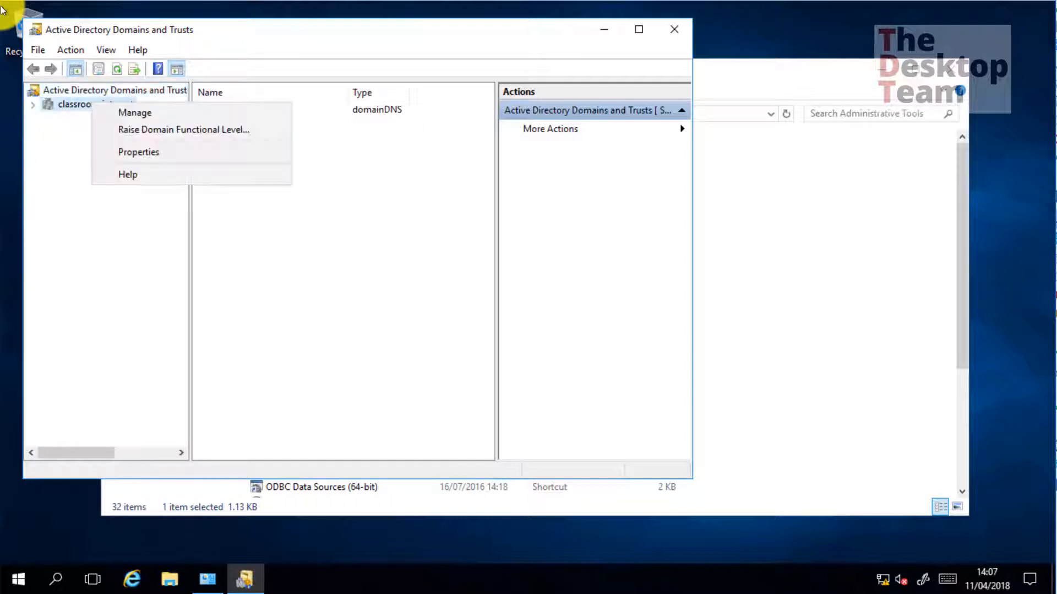
pyautogui.click(144, 132)
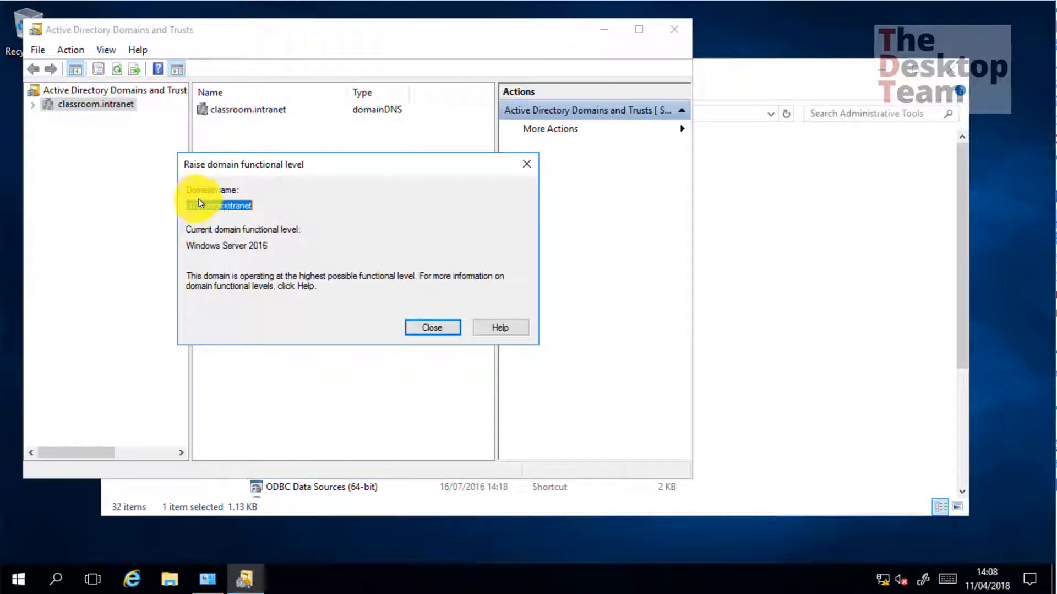
pyautogui.moveTo(204, 205); pyautogui.dragTo(306, 237)
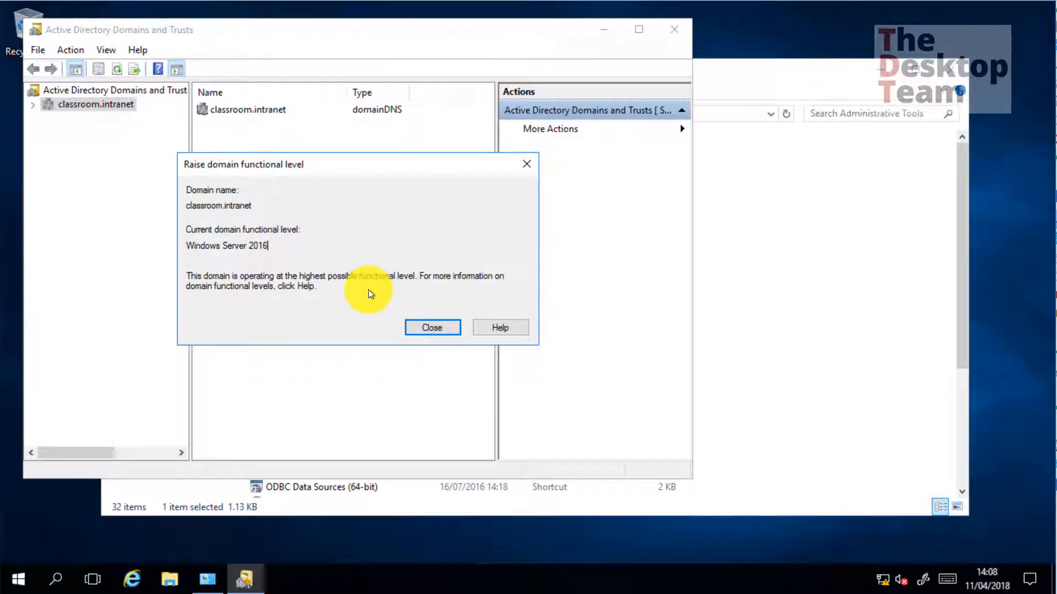
pyautogui.click(435, 327)
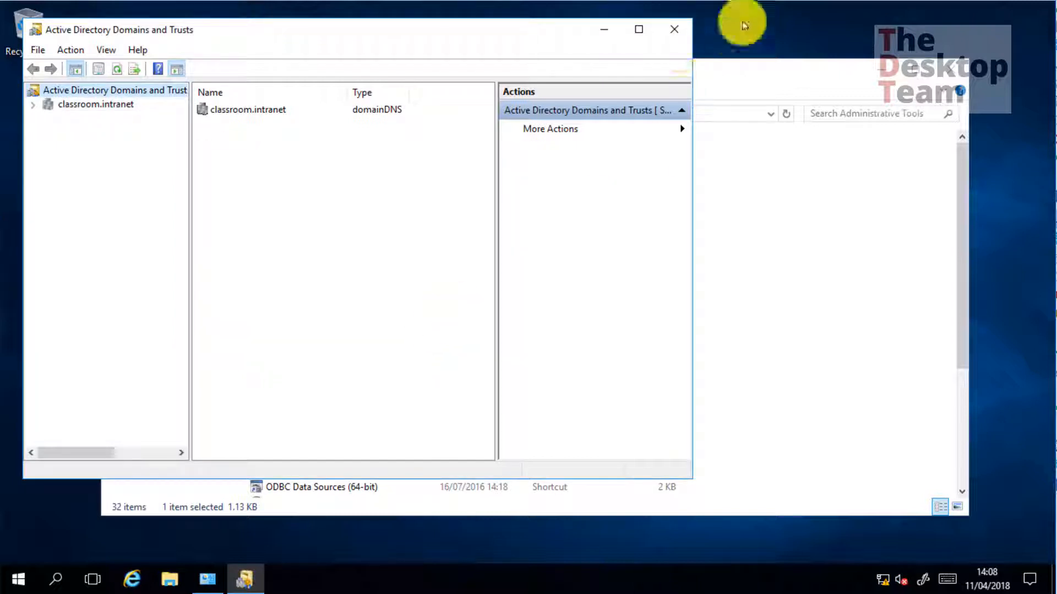
pyautogui.click(674, 29)
pyautogui.click(934, 77)
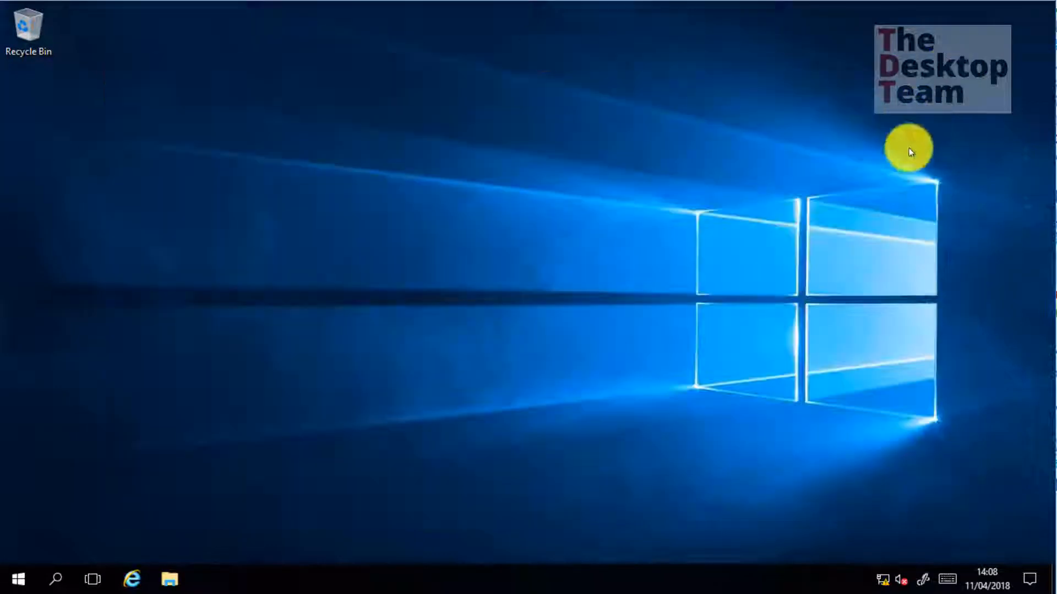